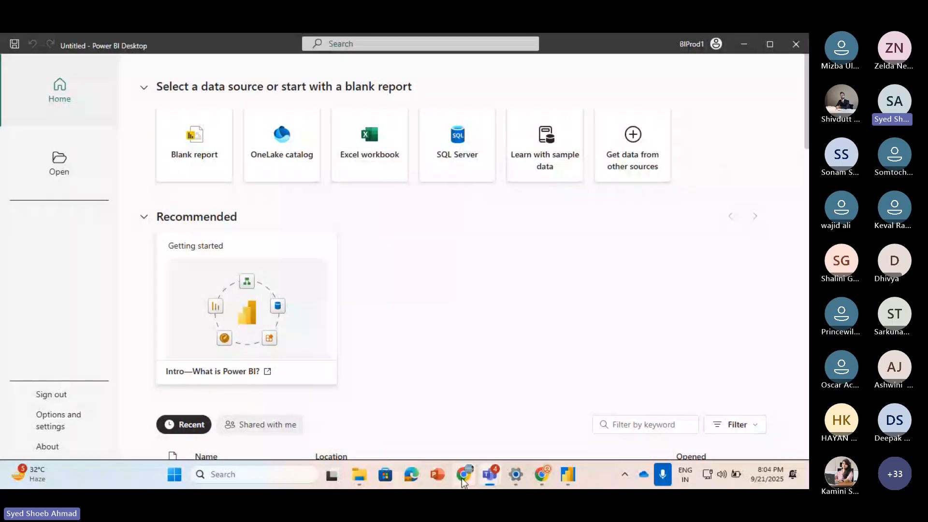
Switch to Chrome, bring up the Power BI Desktop product page and share its link in the Teams meeting chat
{"action": "mouse_move", "coordinate": [462, 478]}
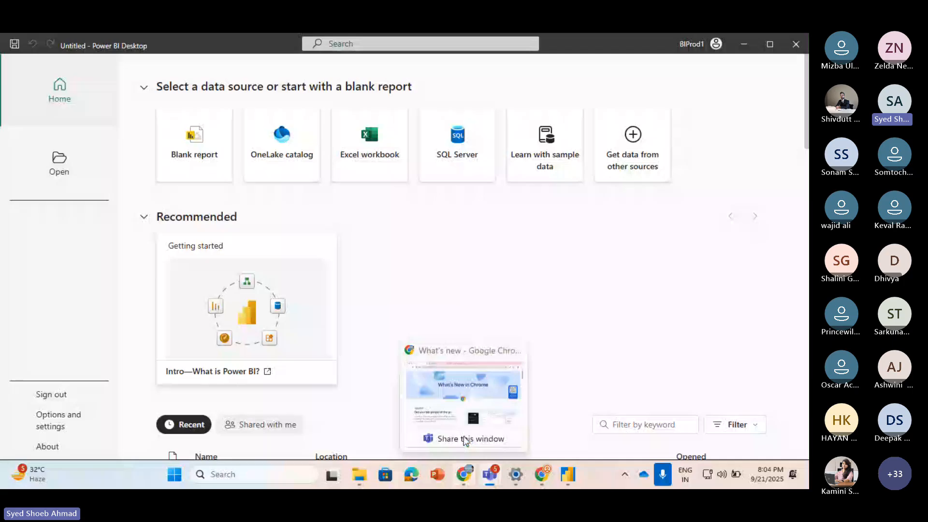
{"action": "left_click", "coordinate": [462, 390]}
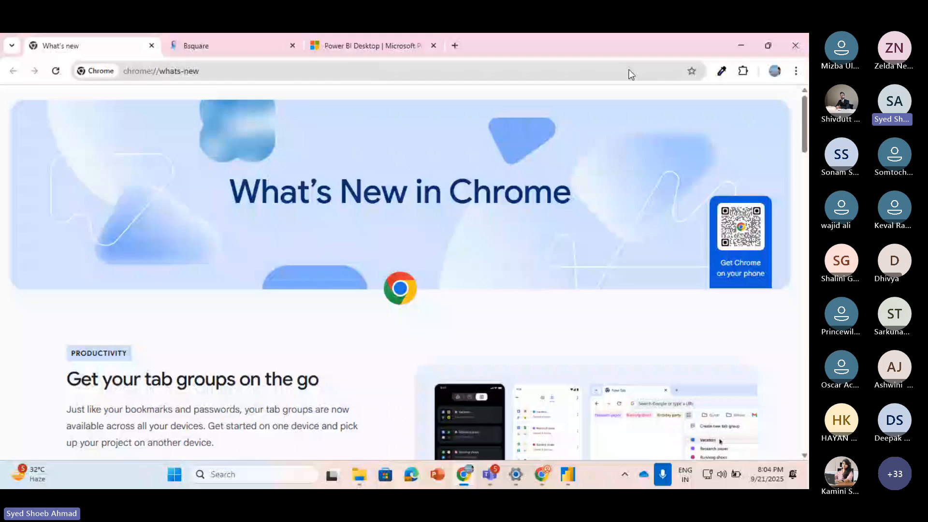
{"action": "left_click", "coordinate": [443, 47]}
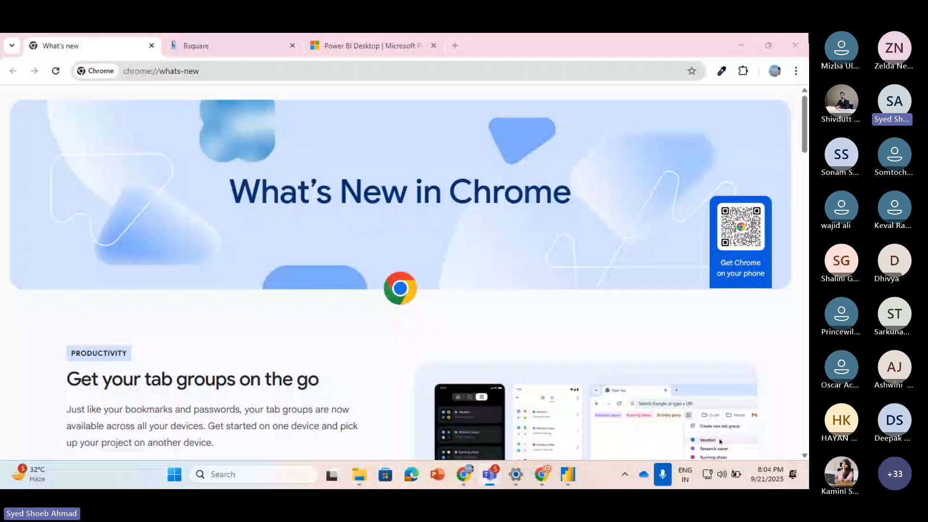
{"action": "left_click", "coordinate": [348, 44]}
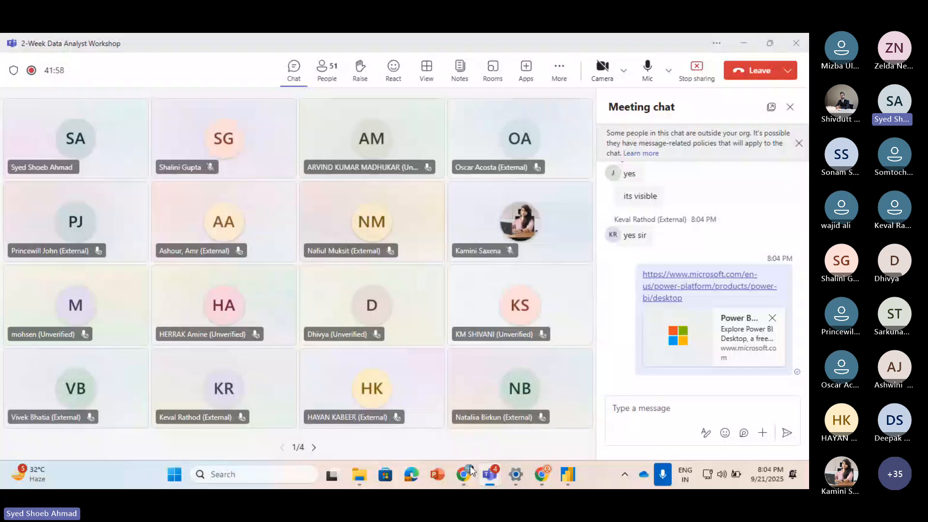
{"action": "left_click", "coordinate": [470, 466]}
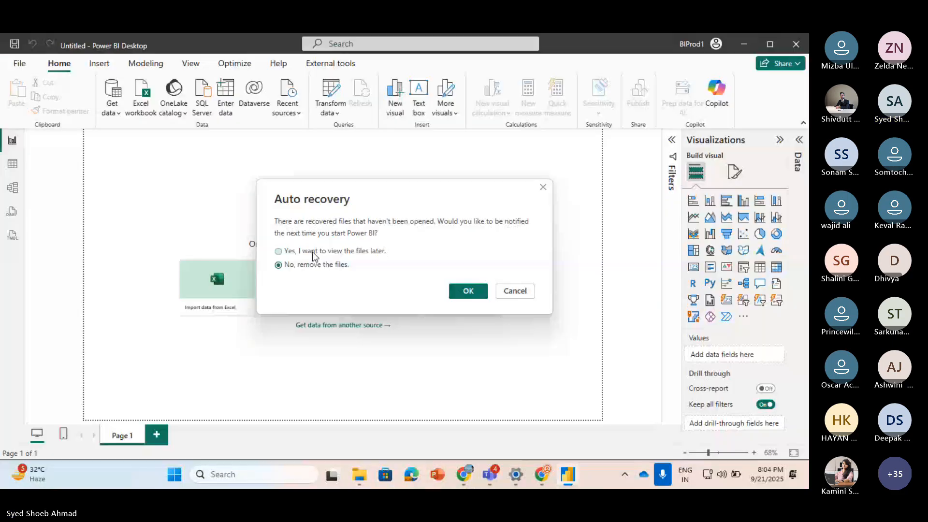
Keep the recovered files for later viewing and load the financials and Sheet1 tables from the Financial Sample.xlsx sample data
{"action": "left_click", "coordinate": [312, 251]}
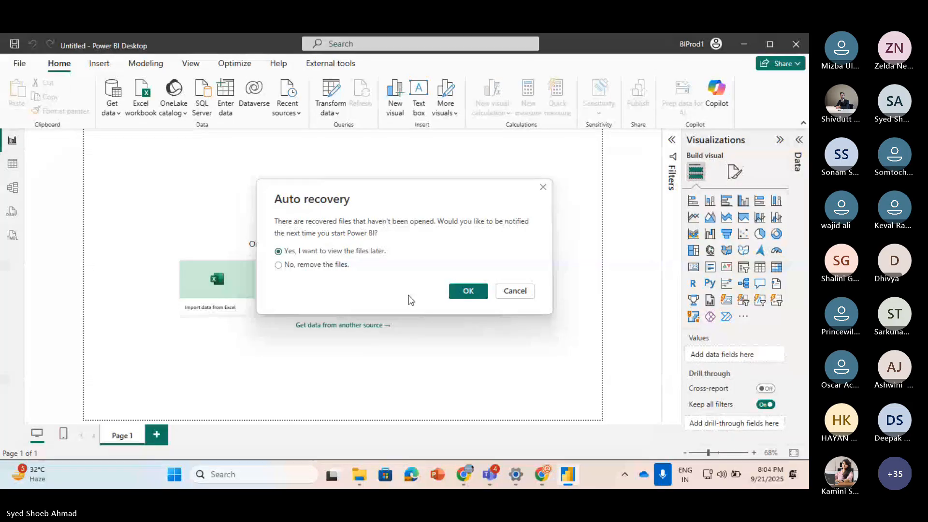
{"action": "left_click", "coordinate": [454, 292]}
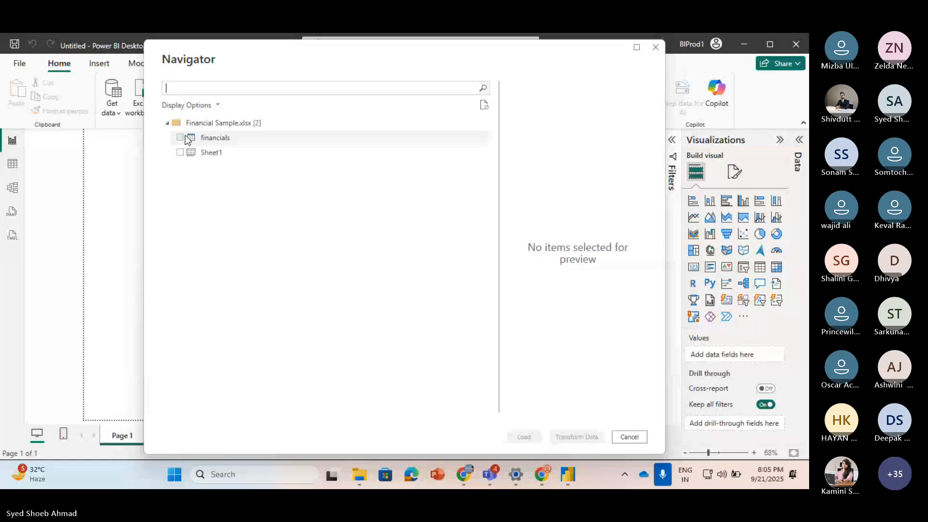
{"action": "left_click", "coordinate": [187, 138]}
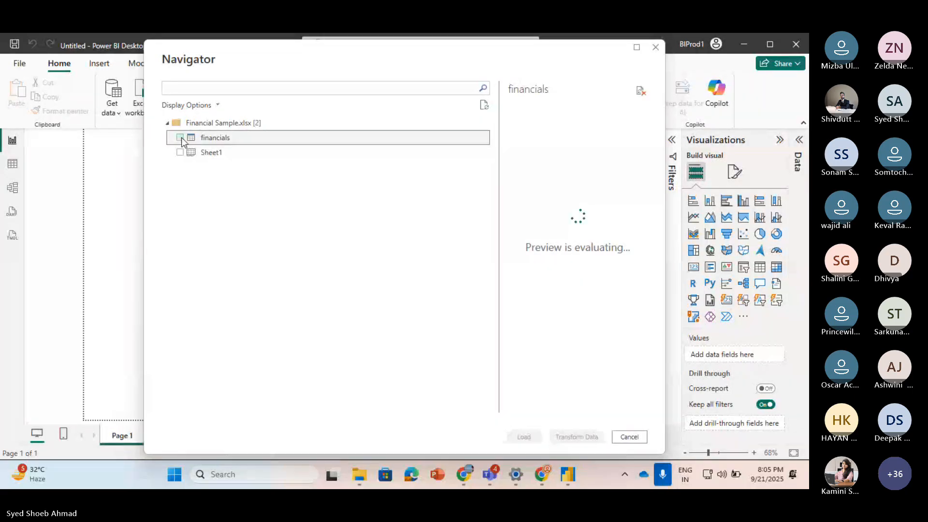
{"action": "left_click", "coordinate": [180, 138]}
{"action": "left_click", "coordinate": [181, 152]}
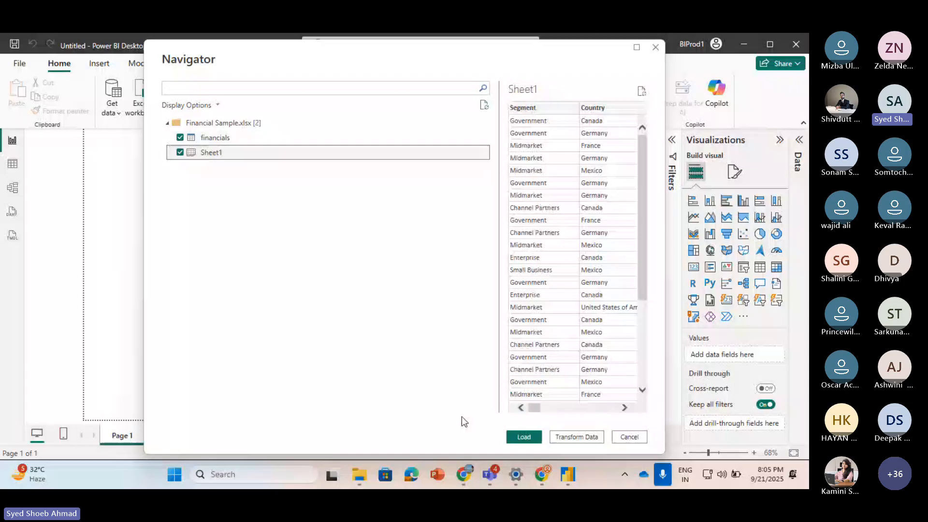
{"action": "left_click", "coordinate": [529, 440]}
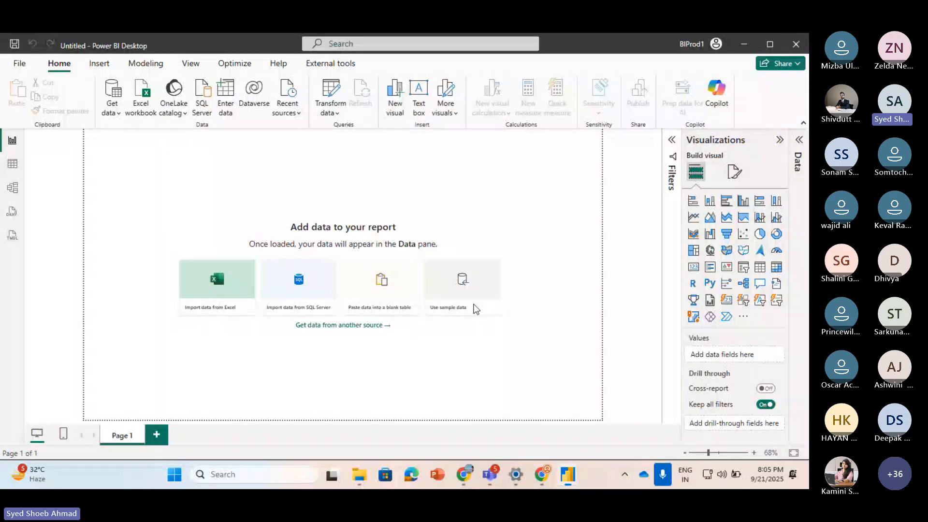
Expand the list of loaded tables and open the Power Query Editor to transform the data
{"action": "left_click", "coordinate": [798, 139]}
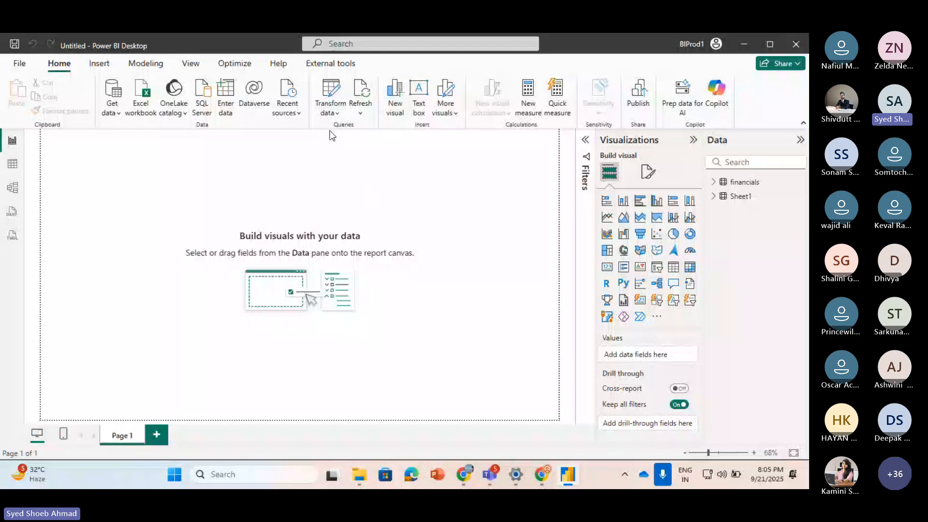
{"action": "left_click", "coordinate": [330, 108]}
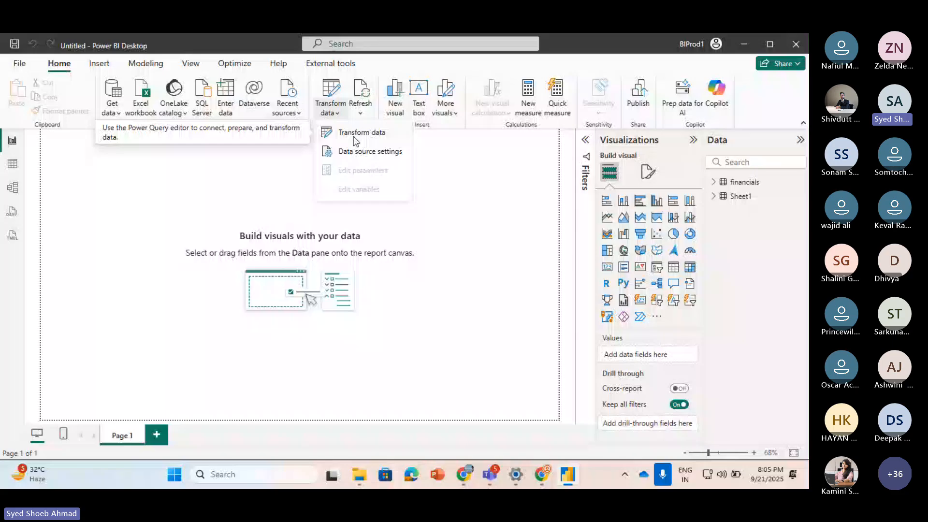
{"action": "left_click", "coordinate": [354, 138]}
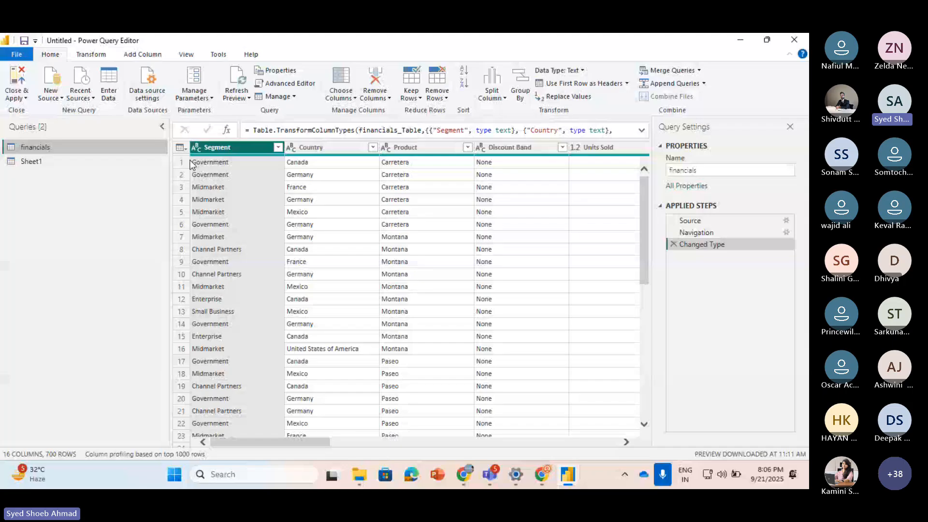
{"action": "left_click", "coordinate": [60, 101]}
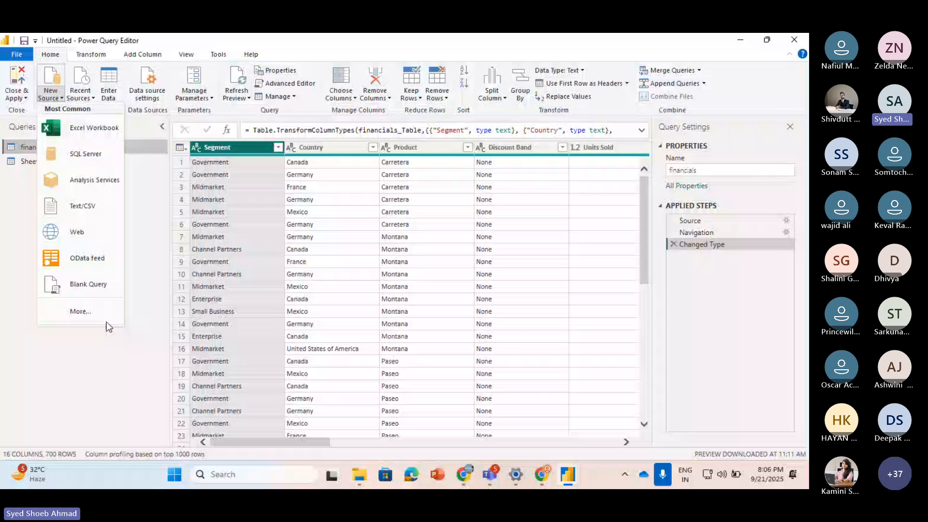
{"action": "left_click", "coordinate": [136, 196]}
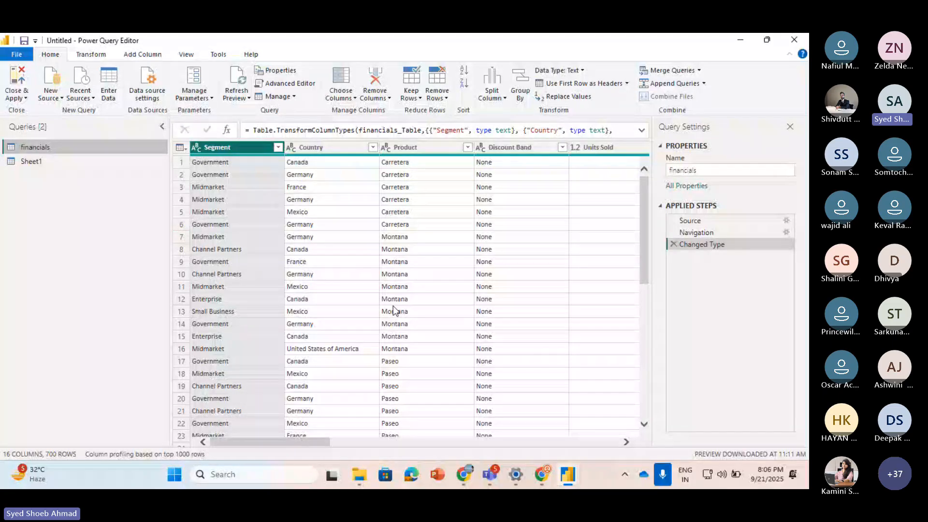
{"action": "left_click", "coordinate": [25, 98]}
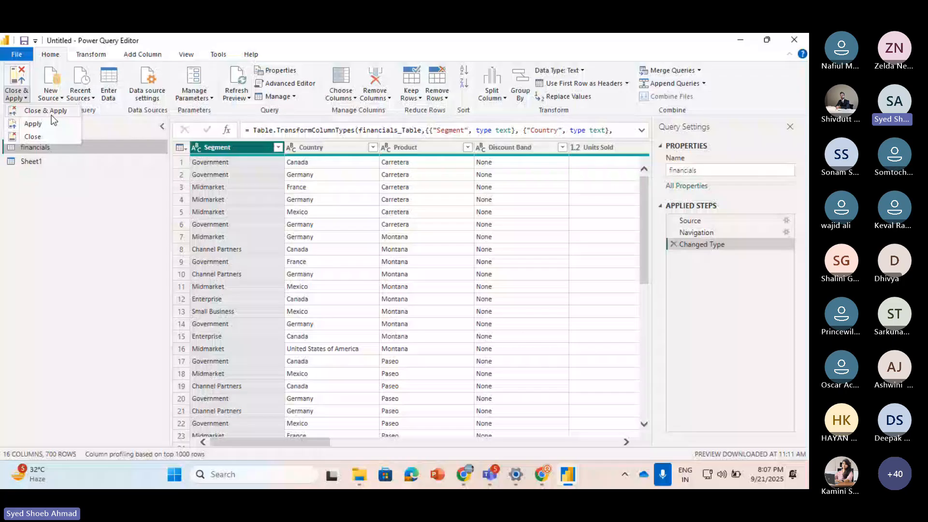
{"action": "left_click", "coordinate": [62, 98]}
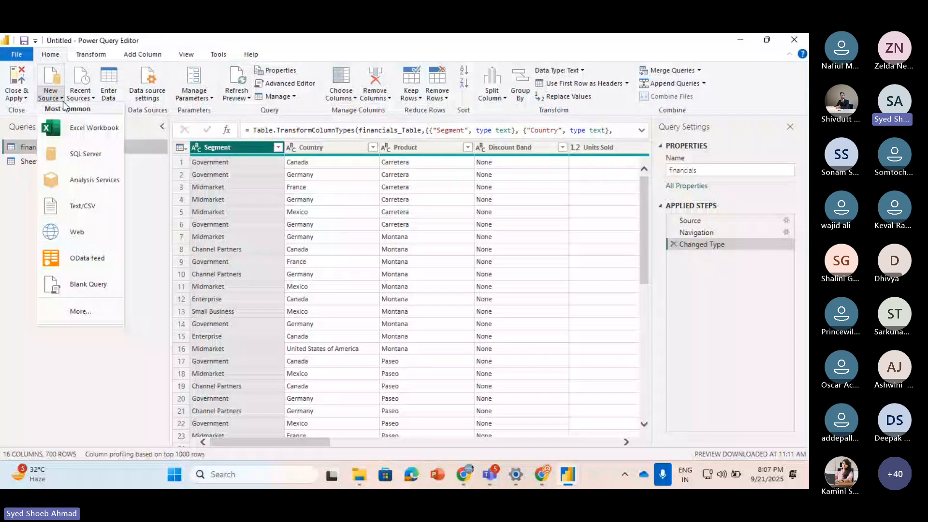
{"action": "left_click", "coordinate": [79, 94]}
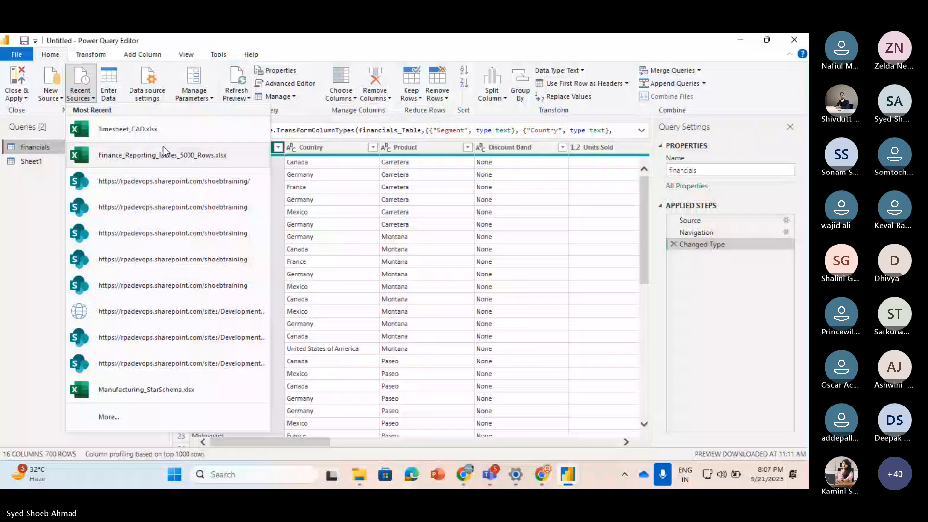
{"action": "left_click", "coordinate": [29, 215]}
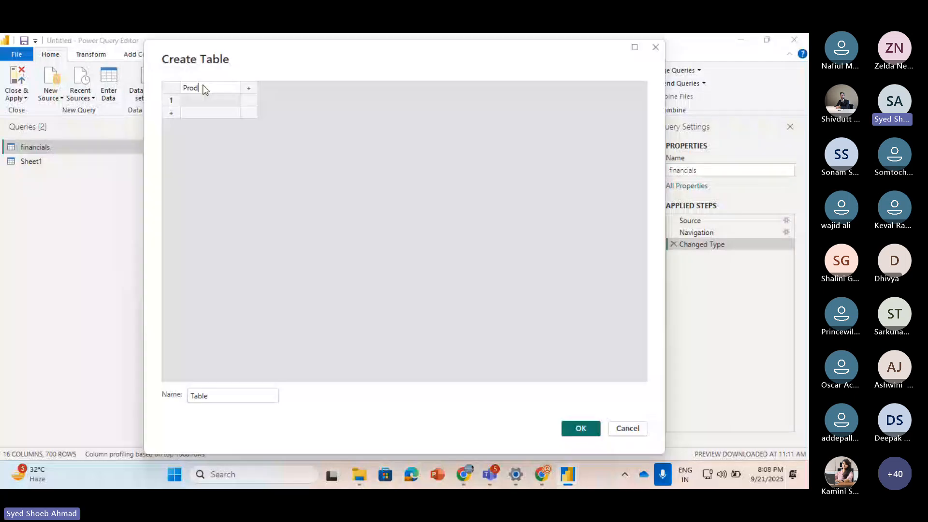
Start a manually entered table with two columns named Product and Price
{"action": "type", "text": "uct"}
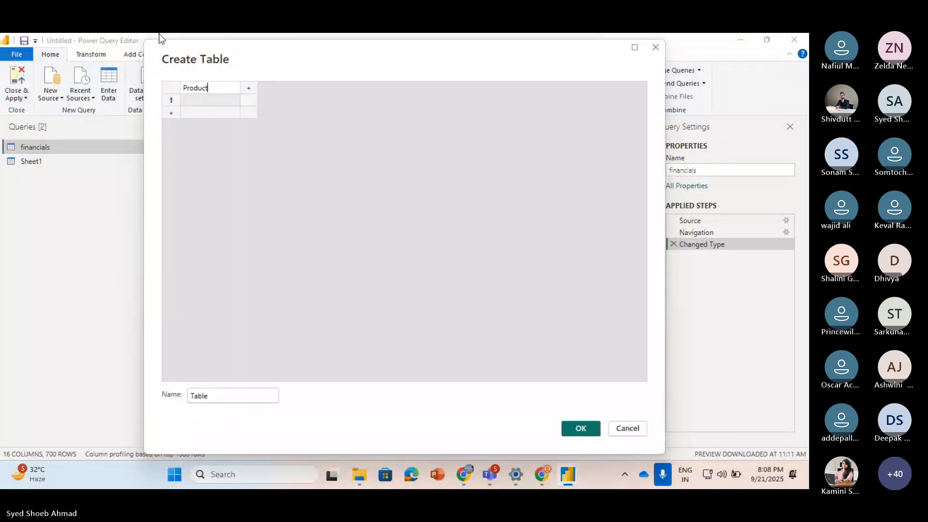
{"action": "left_click", "coordinate": [249, 88]}
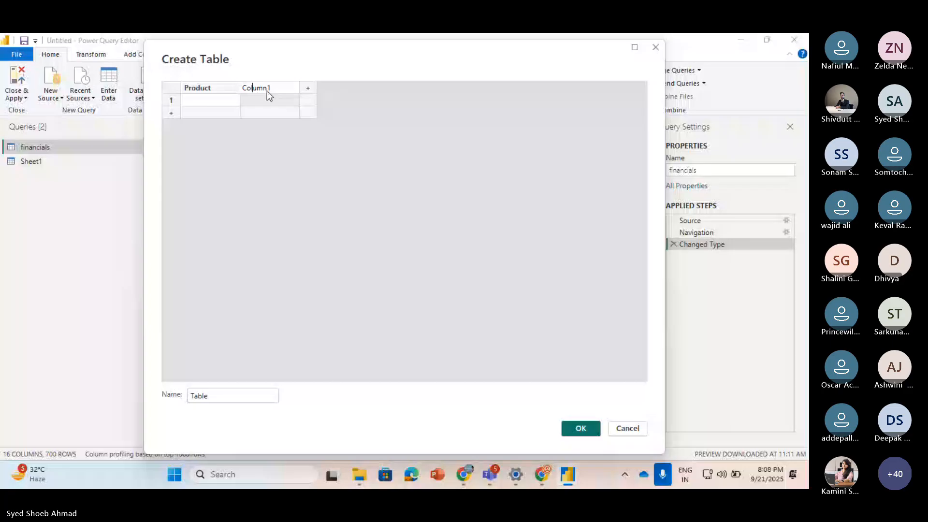
{"action": "type", "text": "Price"}
Fill the new table with Laptop at 25000 and Mobile at 10000, and create it under the name ProductTable
{"action": "left_click", "coordinate": [201, 100]}
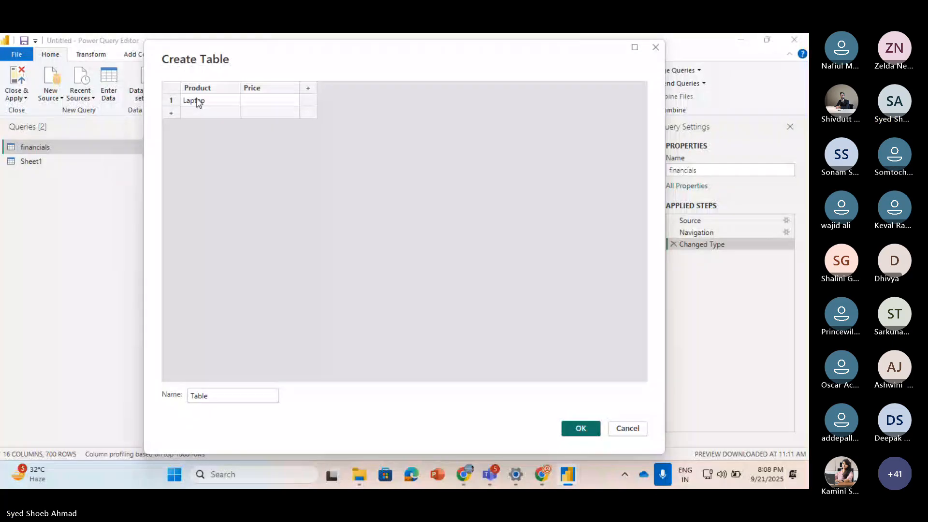
{"action": "left_click", "coordinate": [254, 100]}
{"action": "type", "text": "25"}
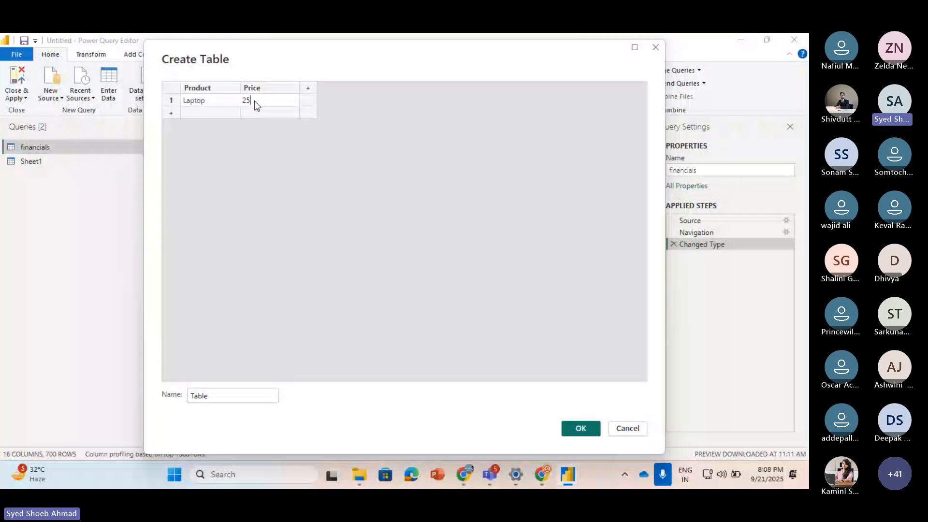
{"action": "type", "text": "000"}
{"action": "key", "text": "Tab"}
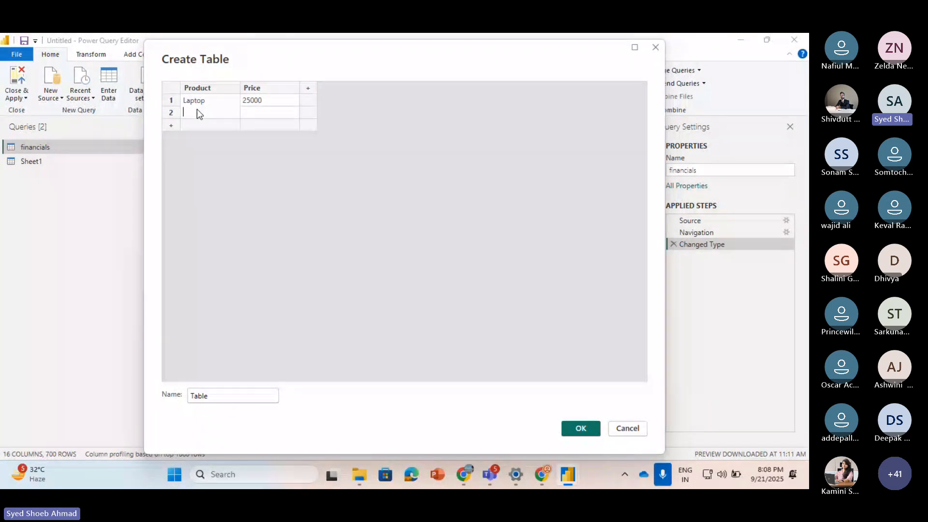
{"action": "type", "text": "Mobile"}
{"action": "left_click", "coordinate": [260, 114]}
{"action": "type", "text": "10"}
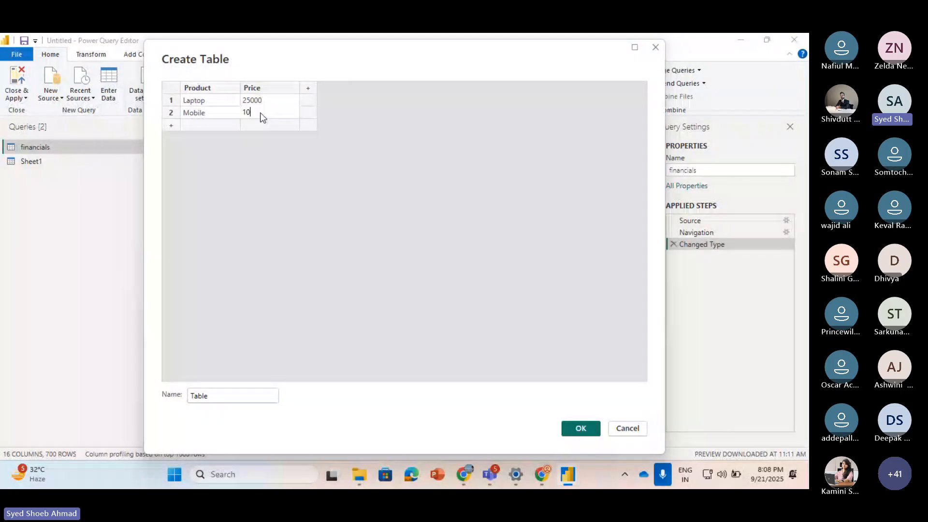
{"action": "type", "text": "000"}
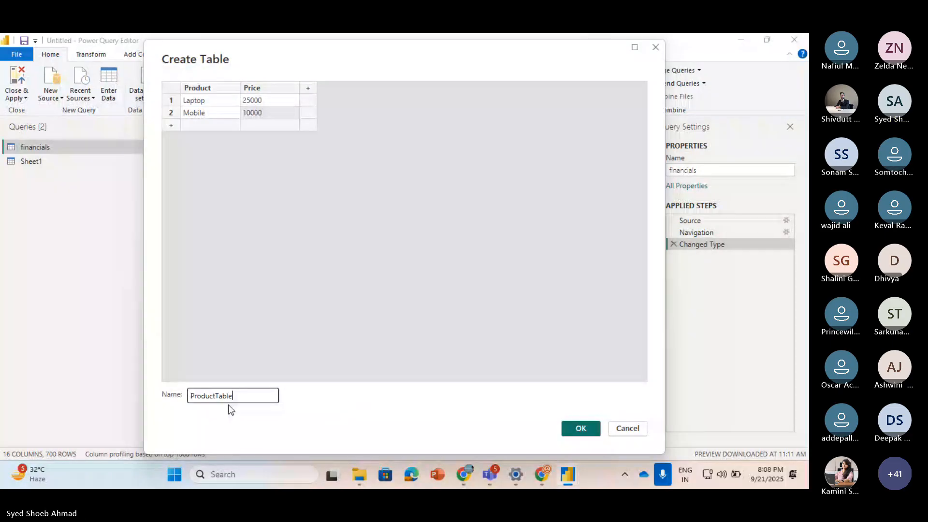
{"action": "left_click", "coordinate": [580, 429]}
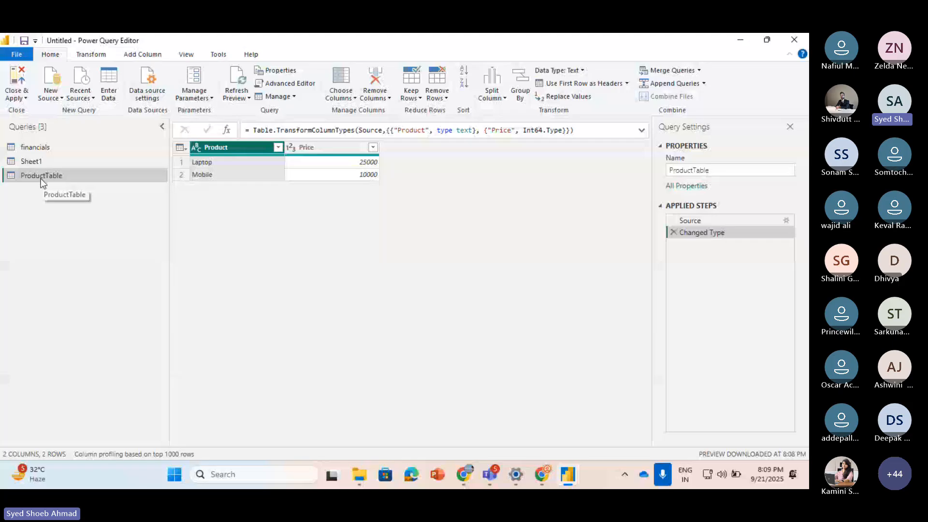
Review the data sources connected in the current file through the data source settings, and close the dialog
{"action": "left_click", "coordinate": [147, 84]}
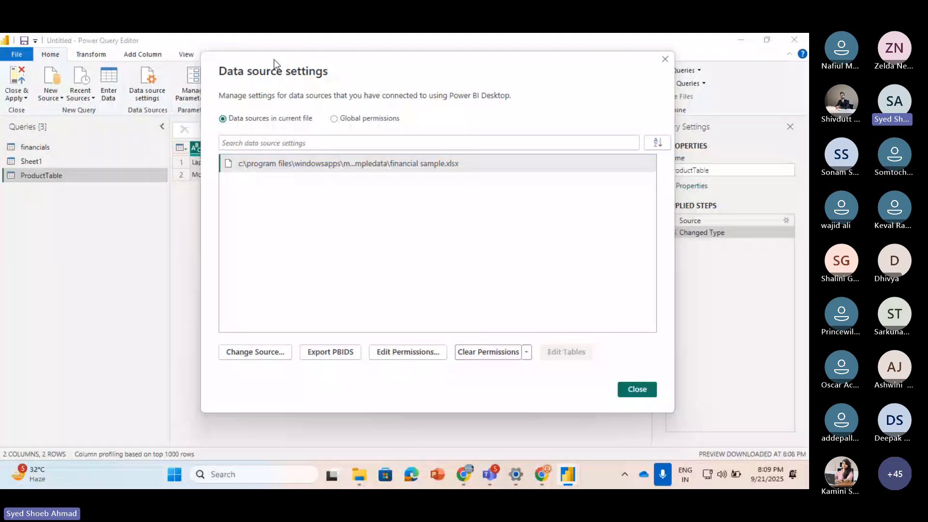
{"action": "left_click_drag", "start_coordinate": [274, 63], "coordinate": [366, 110]}
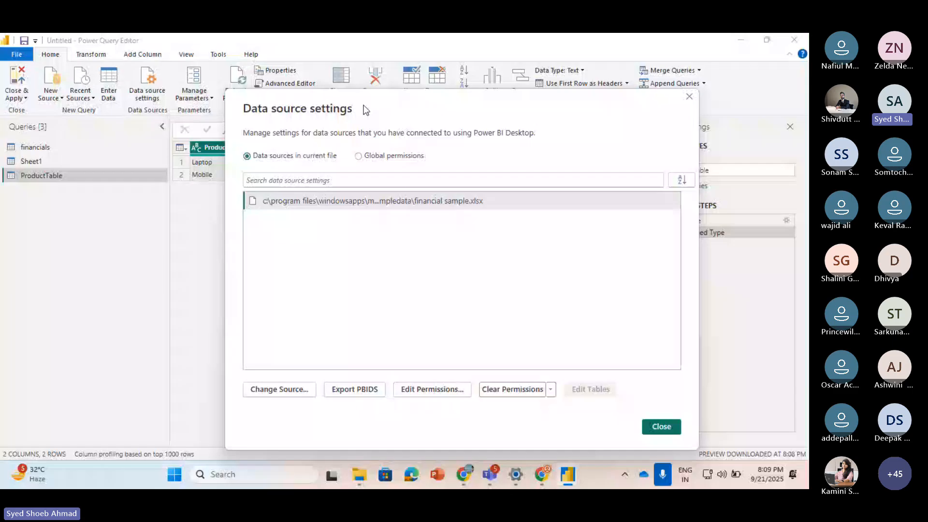
{"action": "left_click_drag", "start_coordinate": [365, 110], "coordinate": [358, 149]}
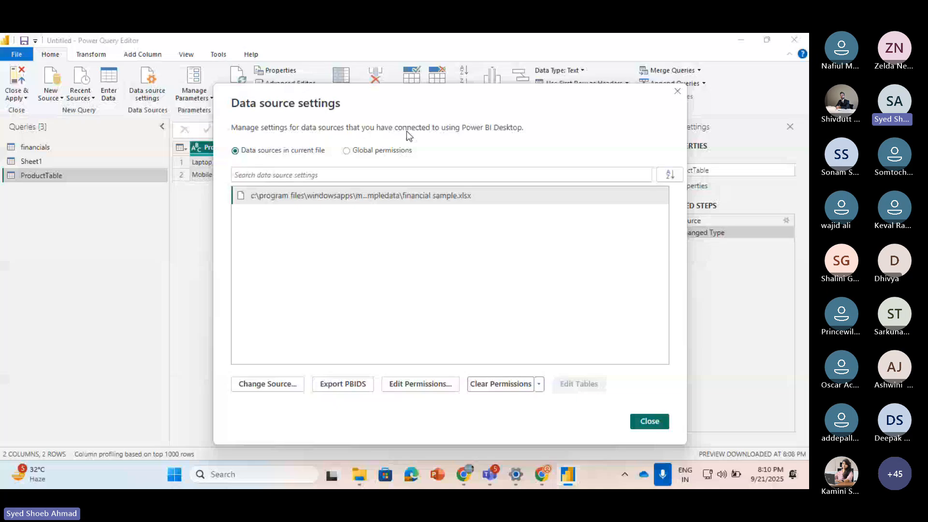
{"action": "left_click", "coordinate": [650, 422]}
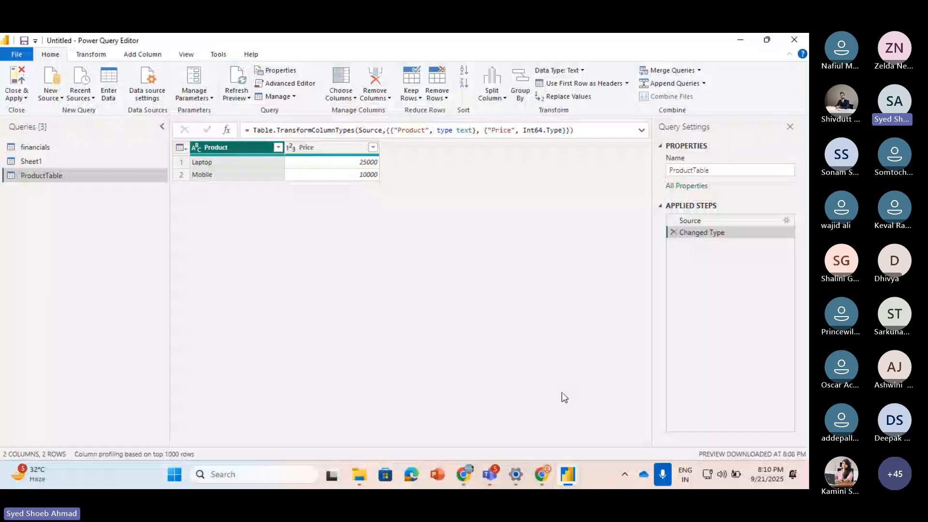
{"action": "left_click", "coordinate": [213, 98]}
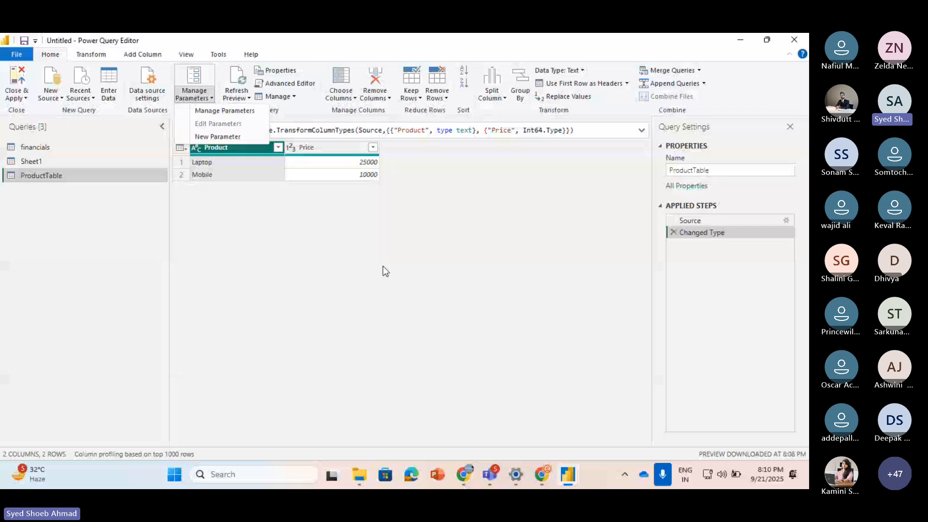
{"action": "left_click", "coordinate": [247, 228]}
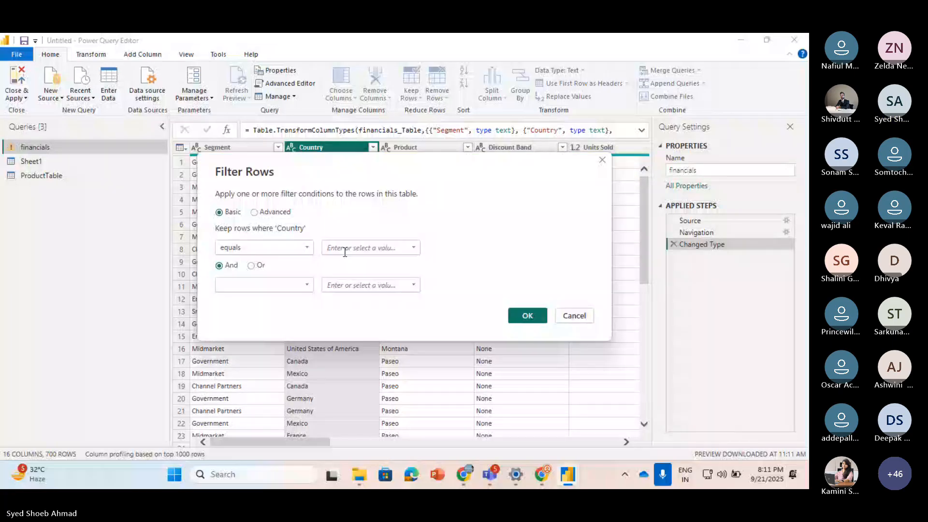
{"action": "left_click", "coordinate": [541, 315]}
{"action": "left_click", "coordinate": [236, 94]}
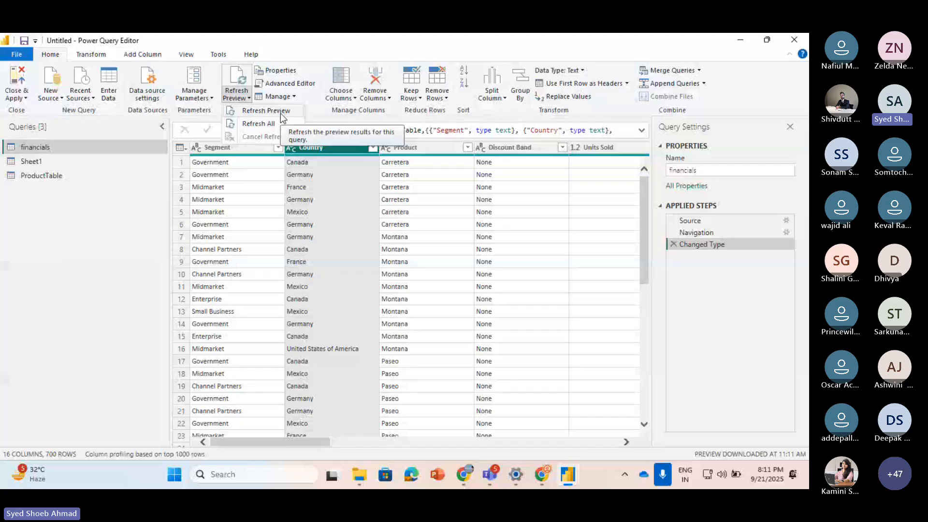
Rename the financials query as Financials Table in its query properties and view its code in the Advanced Editor
{"action": "left_click", "coordinate": [292, 72]}
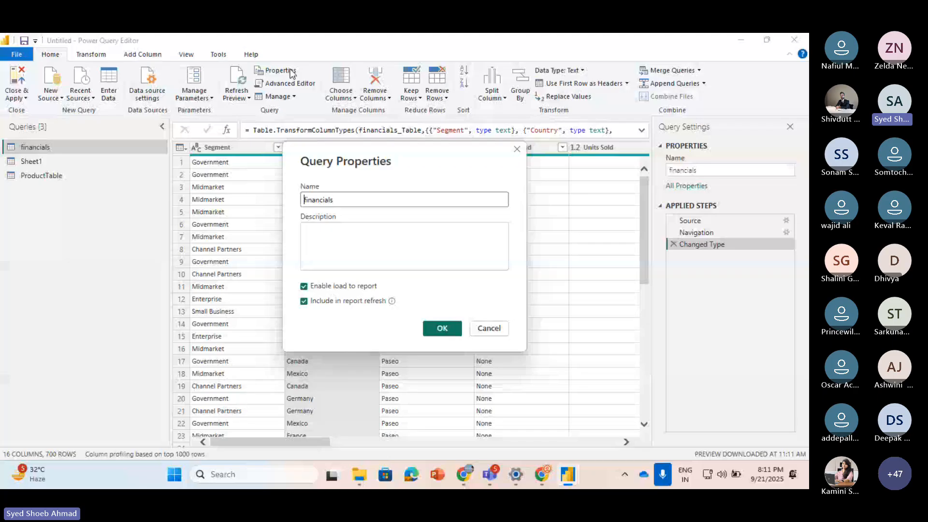
{"action": "left_click", "coordinate": [483, 331]}
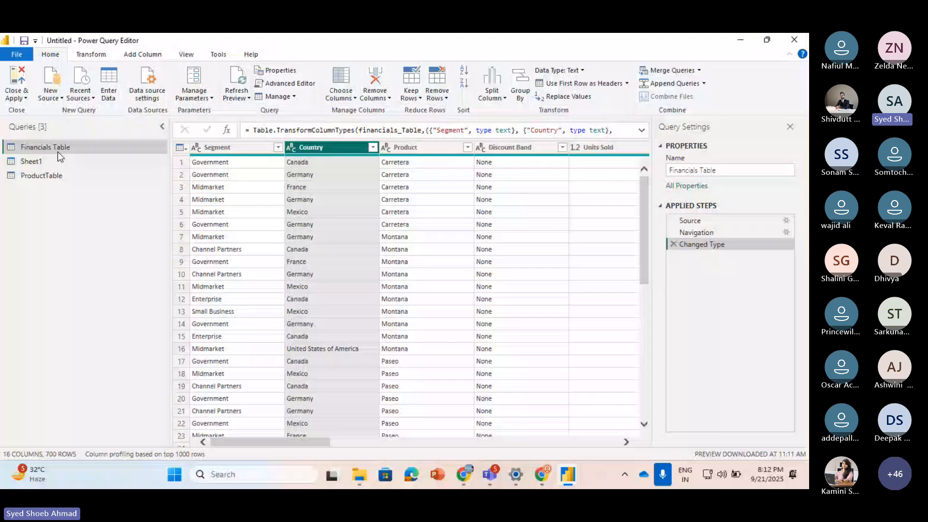
{"action": "left_click", "coordinate": [290, 83]}
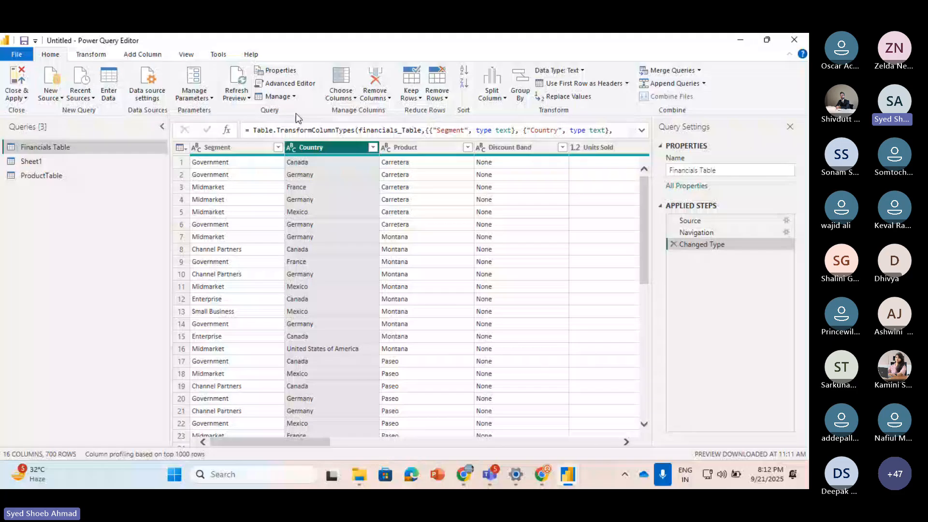
Duplicate the Financials Table query and create another query that references the original Financials Table
{"action": "right_click", "coordinate": [28, 147]}
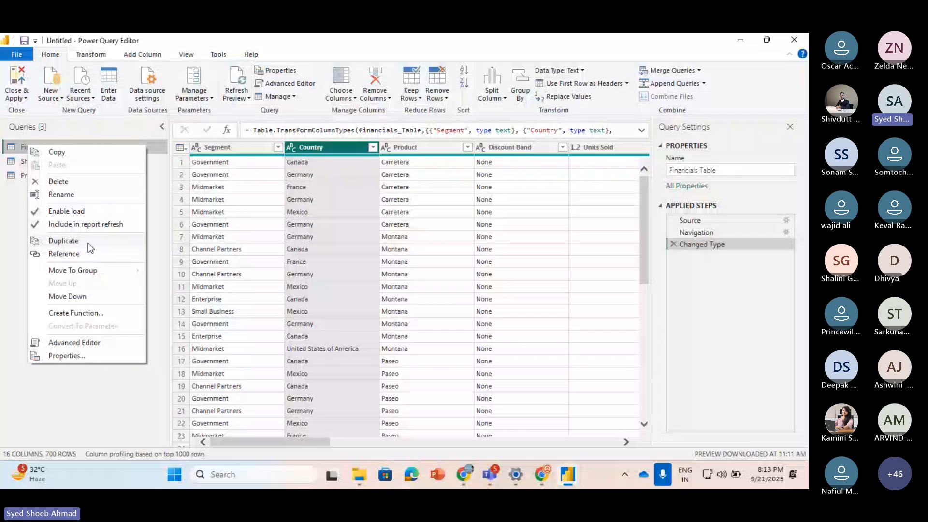
{"action": "left_click", "coordinate": [65, 241]}
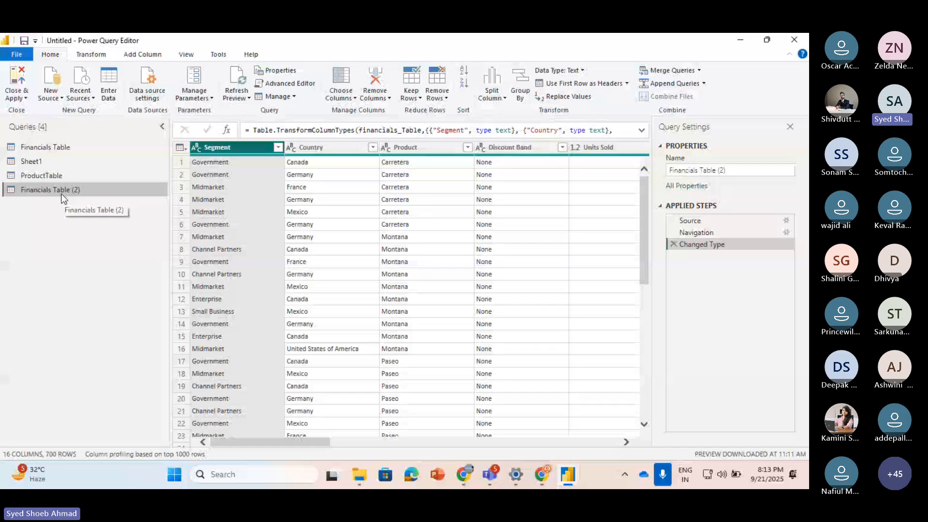
{"action": "left_click", "coordinate": [48, 149]}
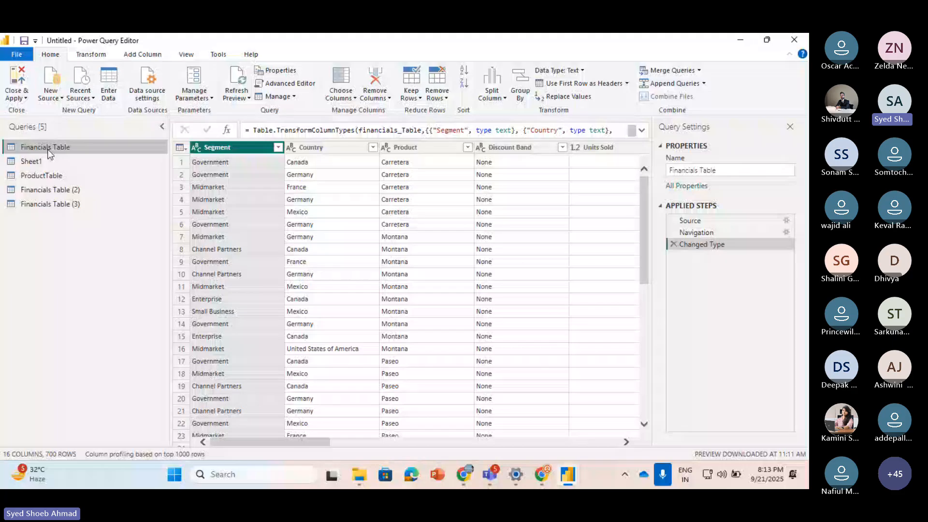
Rename the referencing query as Financials Table (refrence) and view the duplicated query's applied steps for comparison
{"action": "left_click", "coordinate": [53, 204]}
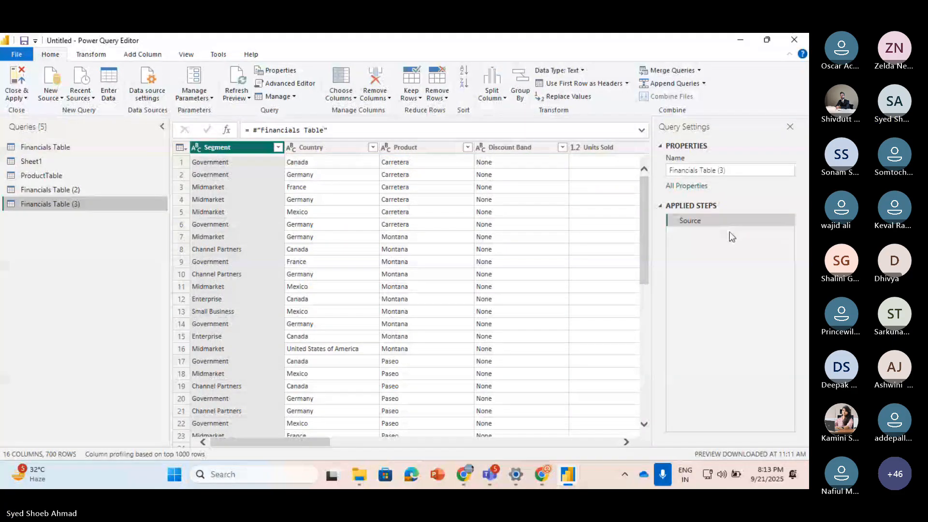
{"action": "left_click", "coordinate": [720, 171]}
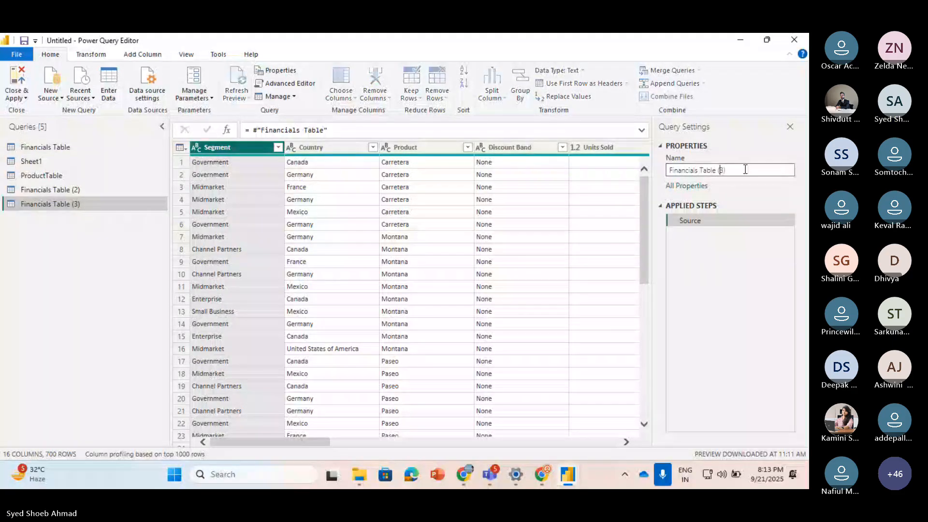
{"action": "key", "text": "Delete"}
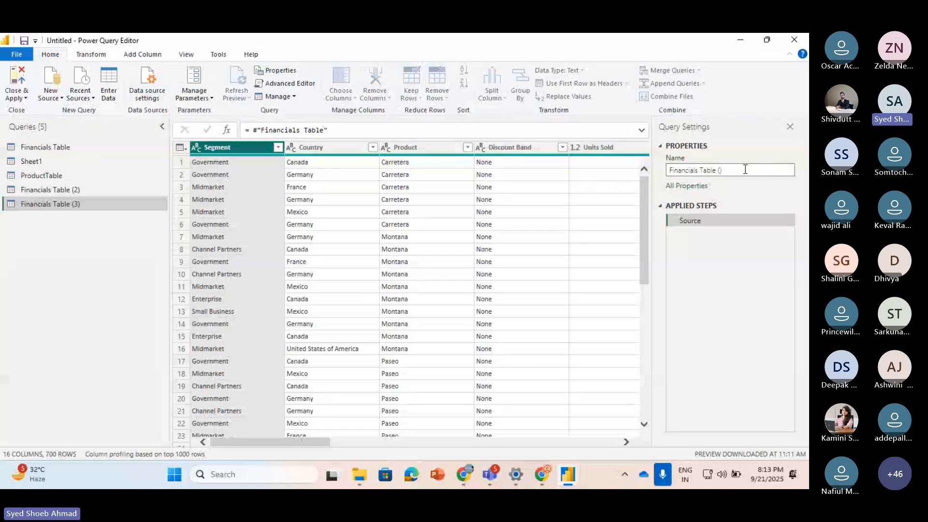
{"action": "type", "text": "refrence"}
{"action": "left_click", "coordinate": [49, 190]}
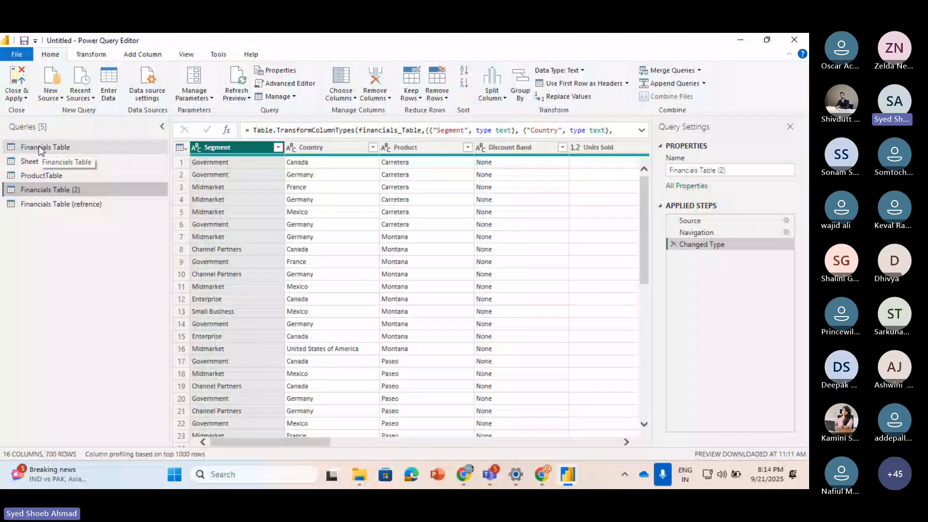
Keep only the Country column in the original Financials Table query, and undo that column selection
{"action": "left_click", "coordinate": [39, 146]}
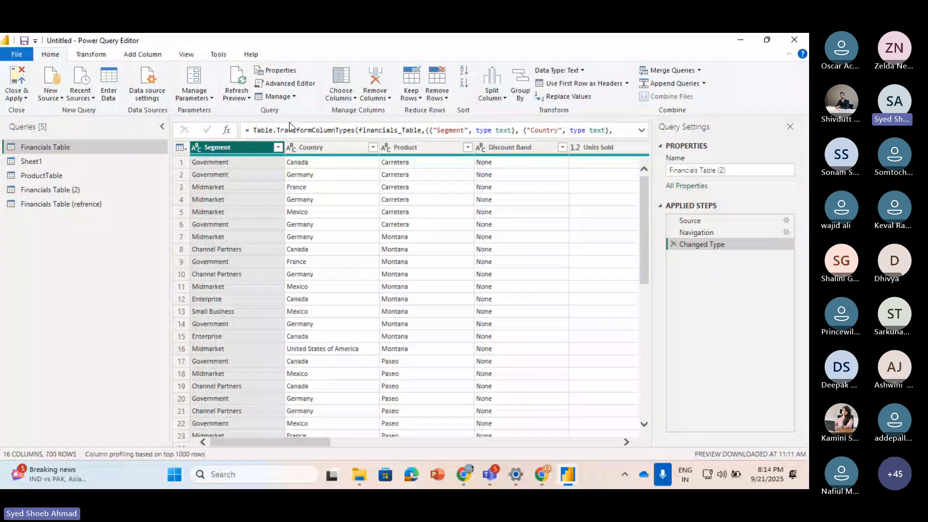
{"action": "left_click", "coordinate": [340, 82]}
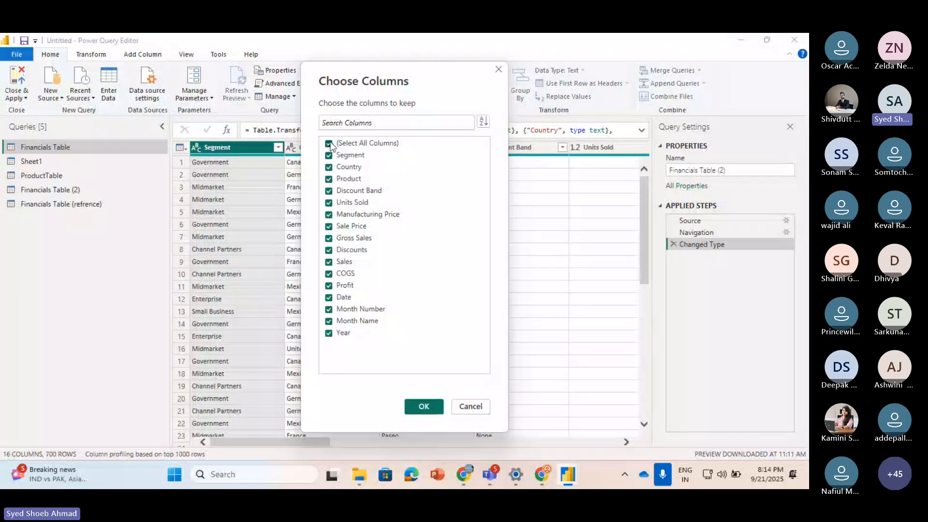
{"action": "left_click", "coordinate": [329, 143]}
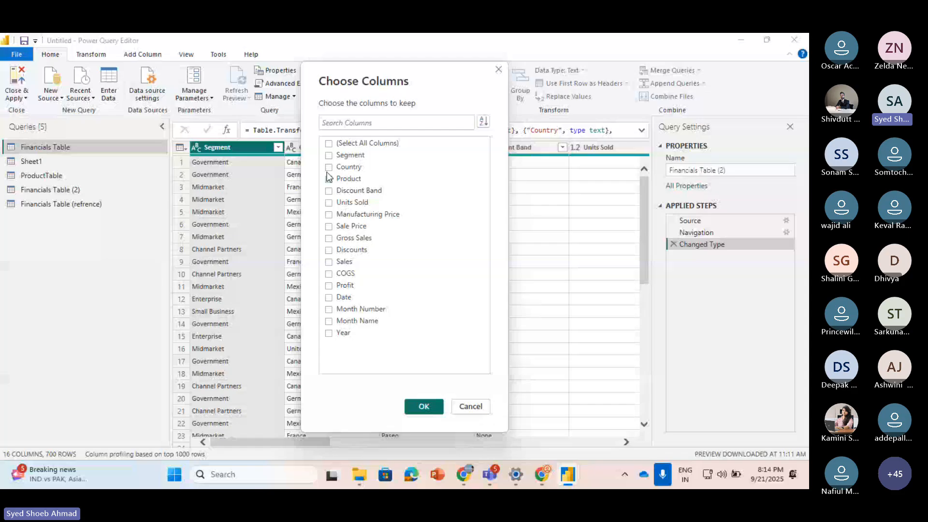
{"action": "left_click", "coordinate": [329, 168]}
{"action": "key", "text": "Return"}
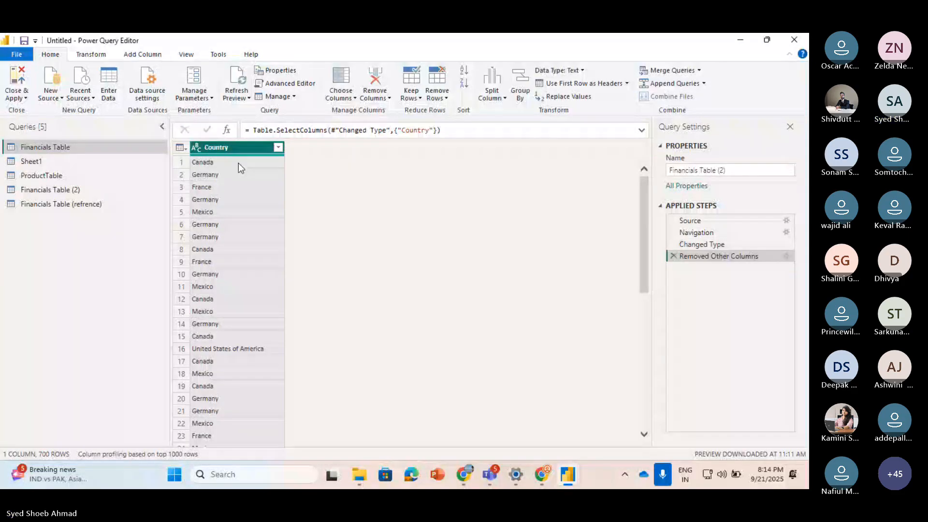
{"action": "left_click", "coordinate": [349, 99]}
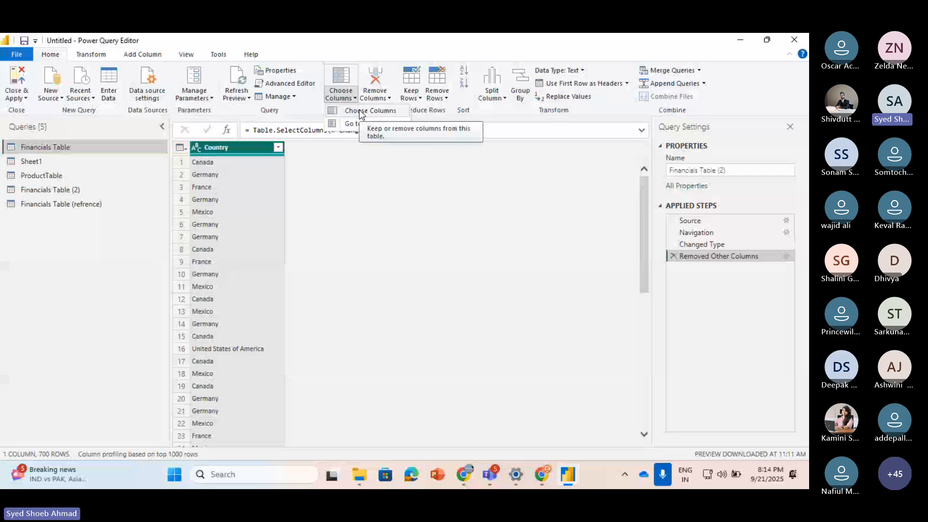
{"action": "left_click", "coordinate": [354, 173]}
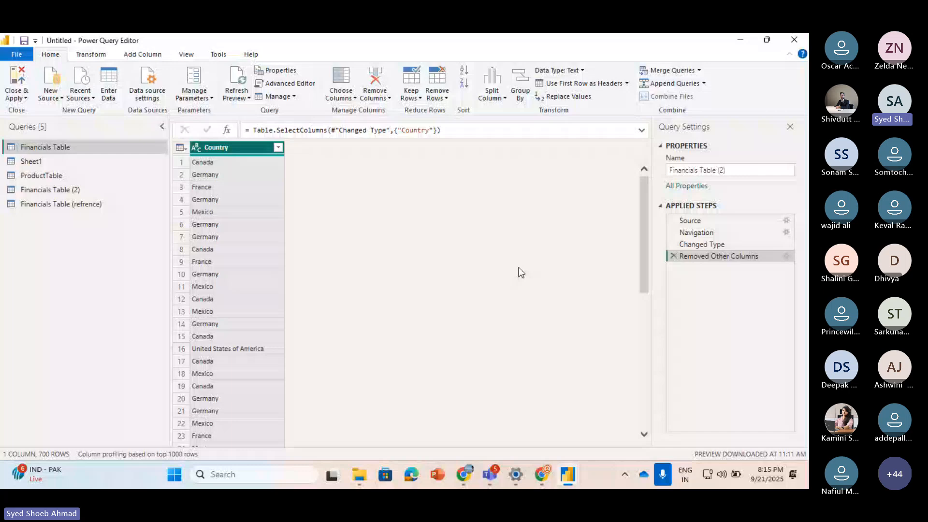
{"action": "left_click", "coordinate": [51, 190]}
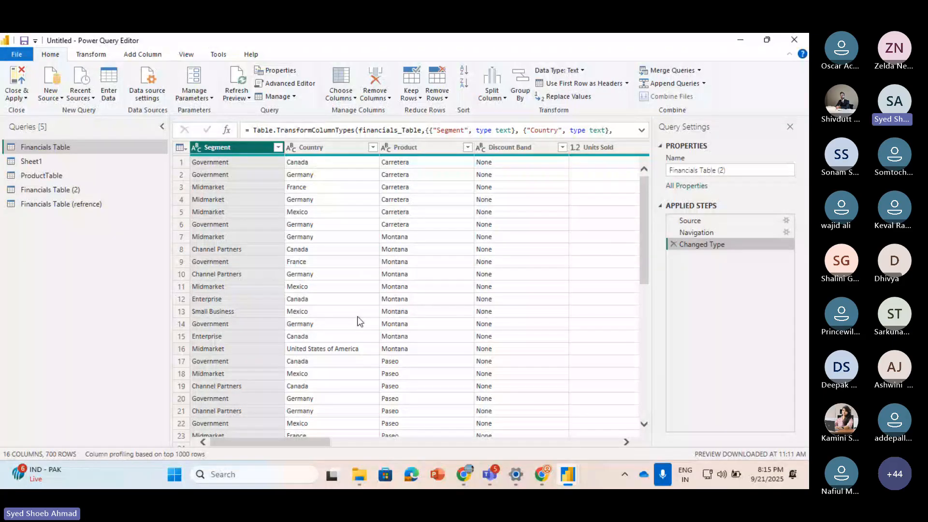
Go to the Sale Price column of the Financials Table query using Go to Column
{"action": "key", "text": "ctrl+g"}
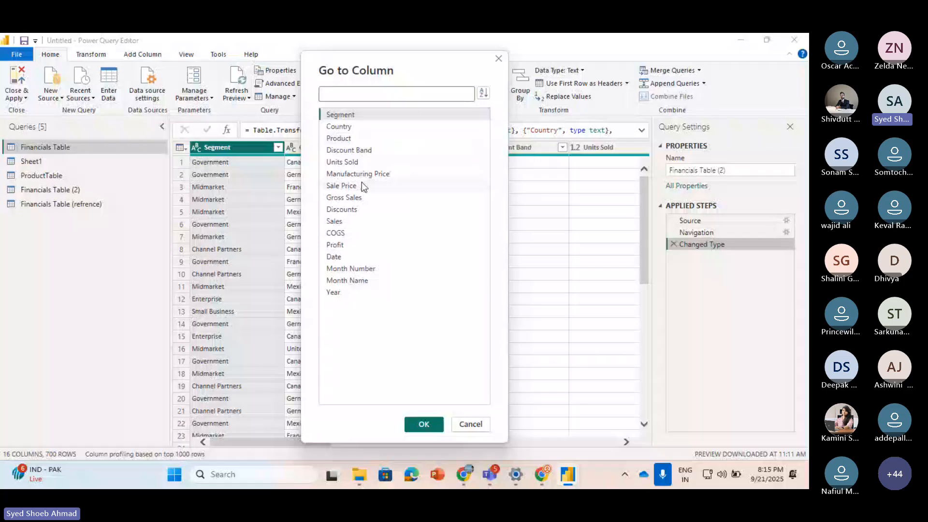
{"action": "left_click", "coordinate": [364, 186]}
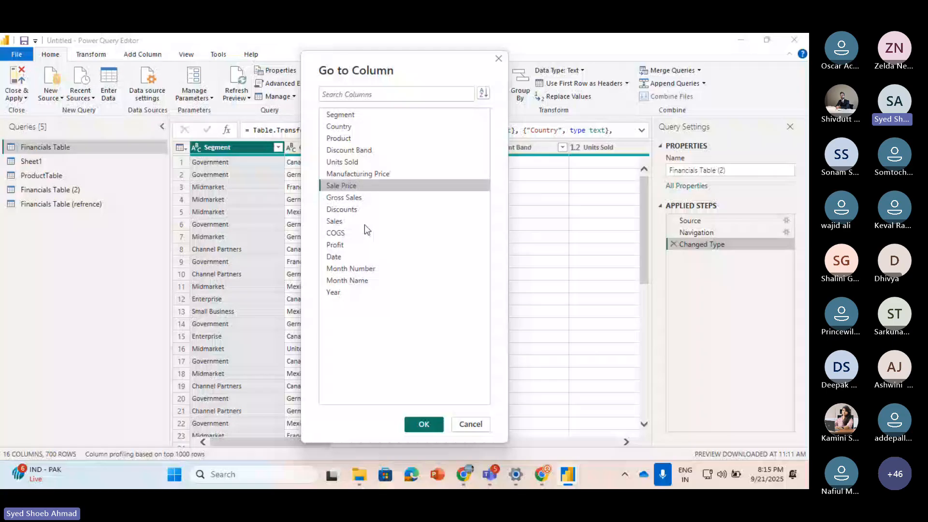
{"action": "key", "text": "Return"}
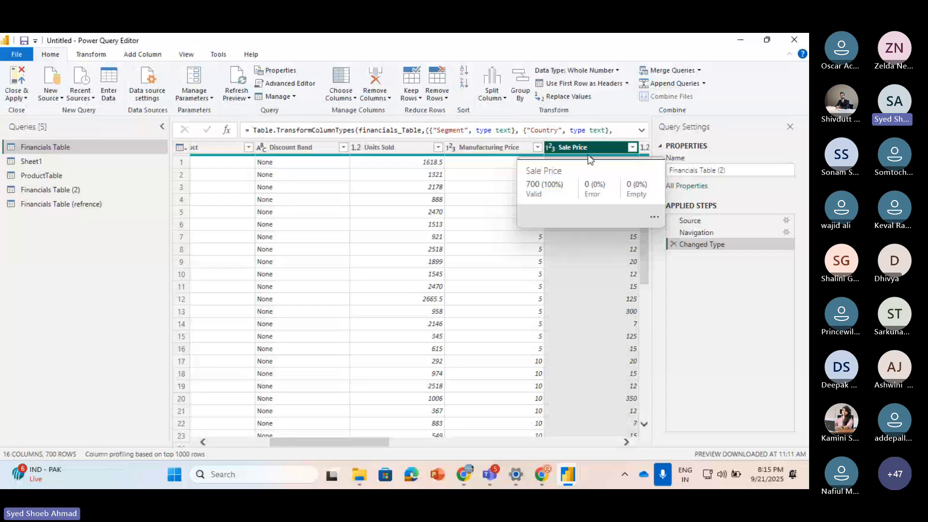
{"action": "left_click", "coordinate": [341, 95]}
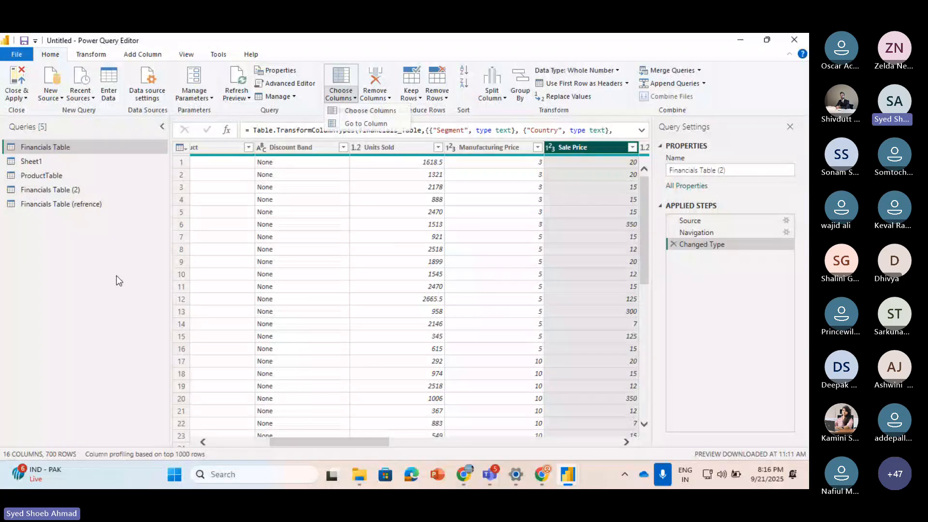
{"action": "left_click", "coordinate": [410, 101]}
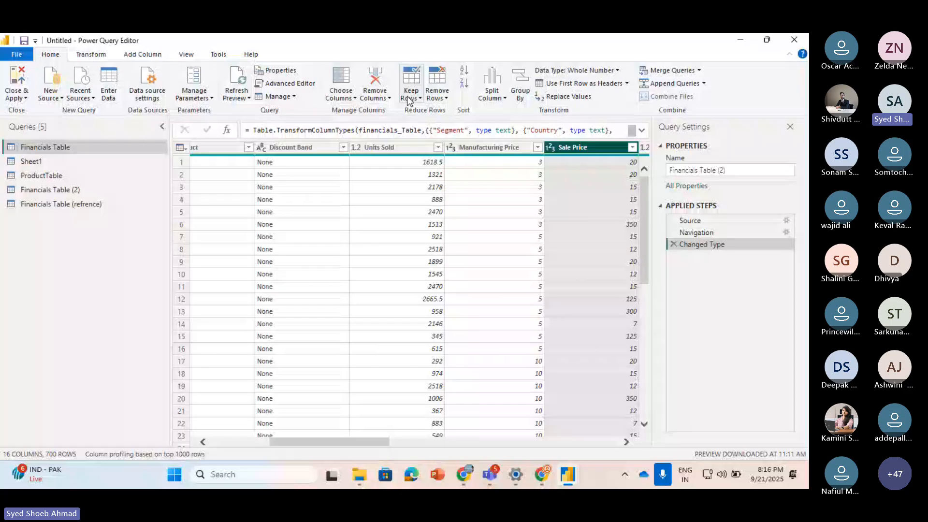
Try removing the Segment column from the Financials Table query, and delete the applied step to restore the column
{"action": "left_click_drag", "start_coordinate": [338, 437], "coordinate": [336, 437]}
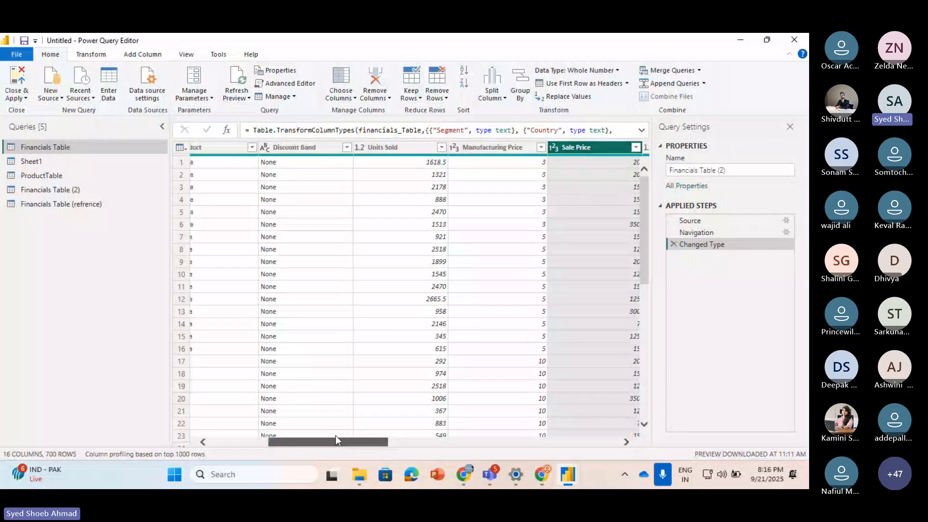
{"action": "left_click_drag", "start_coordinate": [335, 436], "coordinate": [266, 437]}
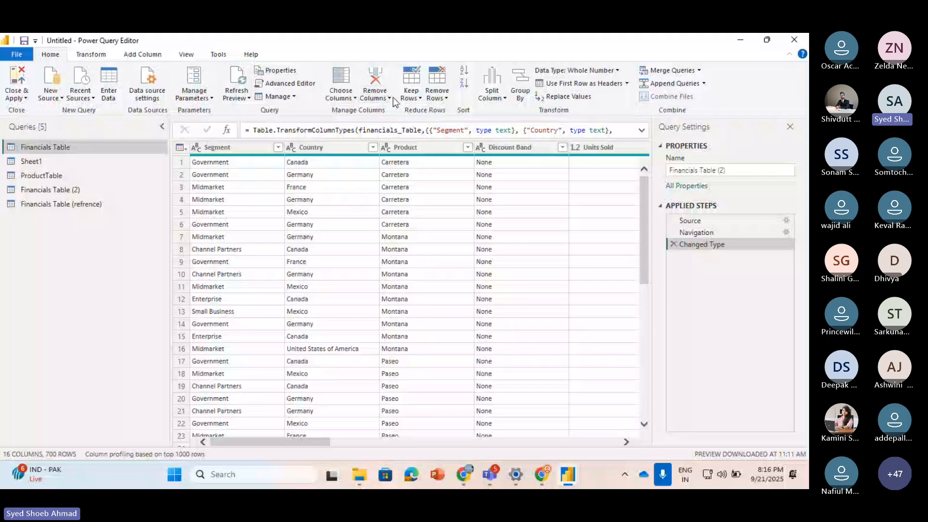
{"action": "left_click", "coordinate": [393, 97]}
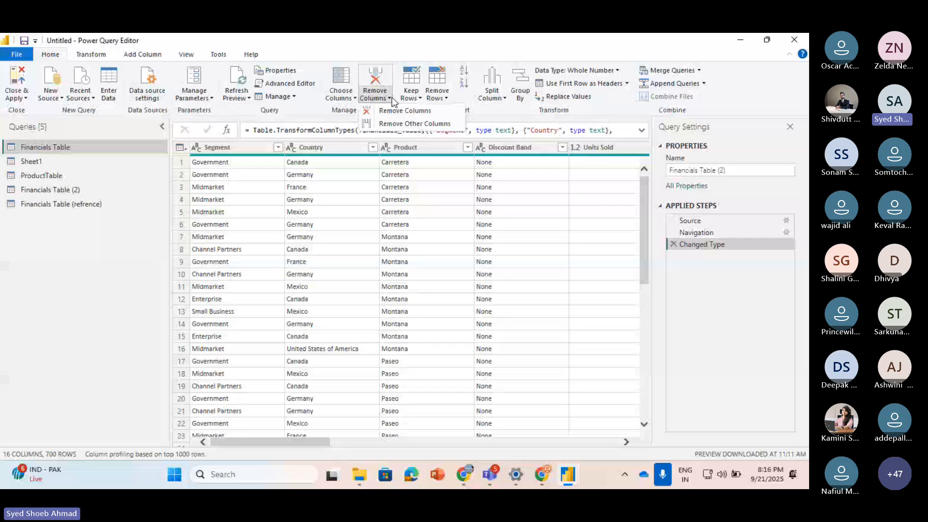
{"action": "left_click", "coordinate": [404, 111]}
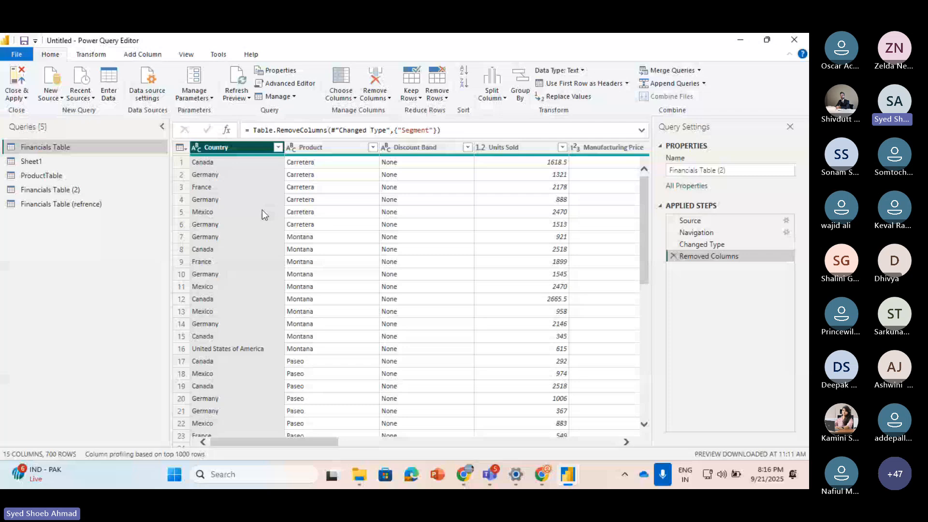
{"action": "left_click", "coordinate": [375, 95]}
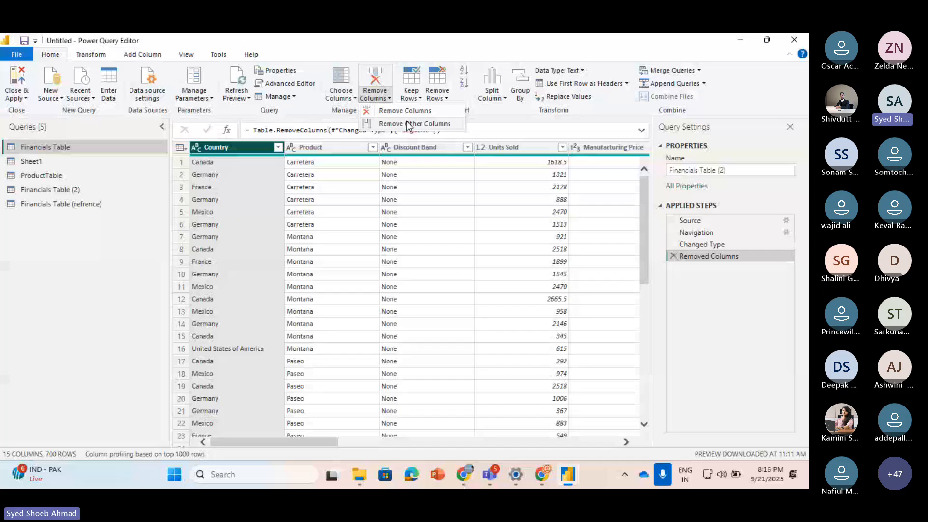
{"action": "left_click", "coordinate": [674, 257]}
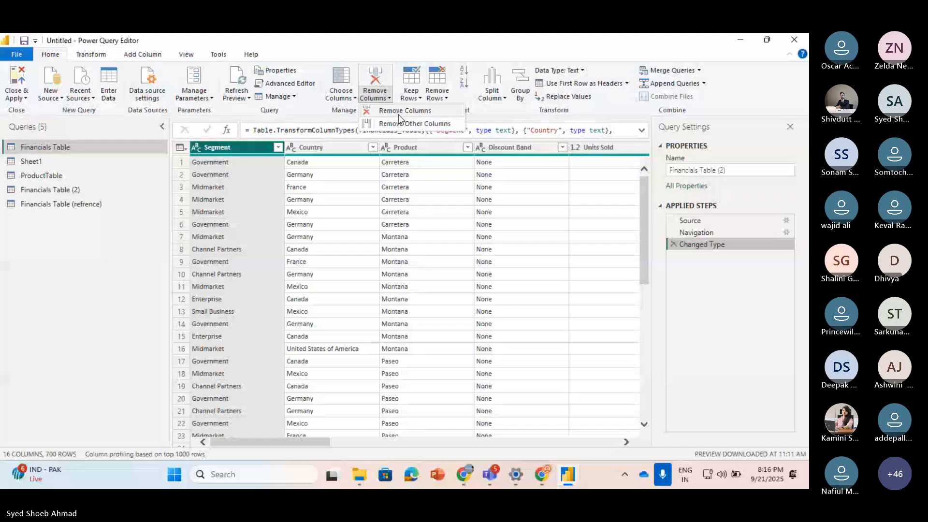
{"action": "left_click", "coordinate": [402, 124]}
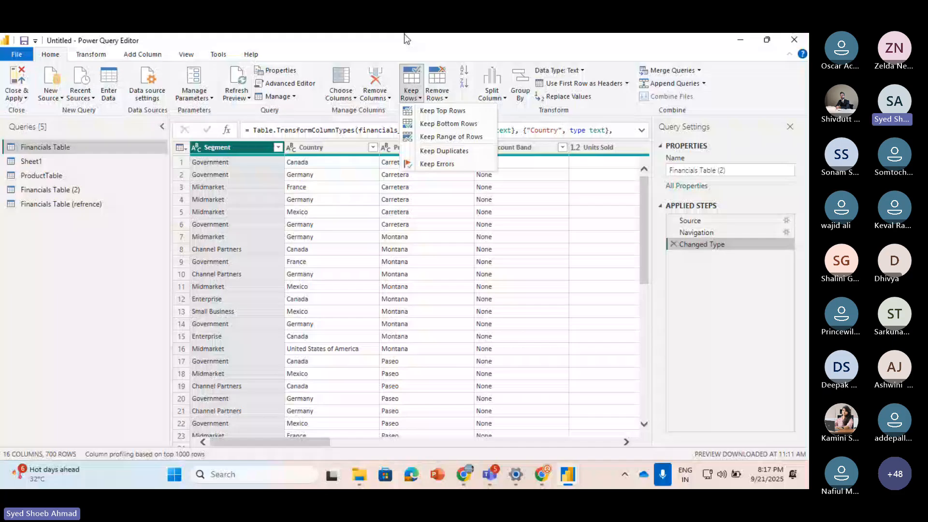
Try keeping only the top 20 rows and only the bottom 10 rows of the Financials Table query, undoing each reduction
{"action": "left_click", "coordinate": [440, 115]}
{"action": "type", "text": "20"}
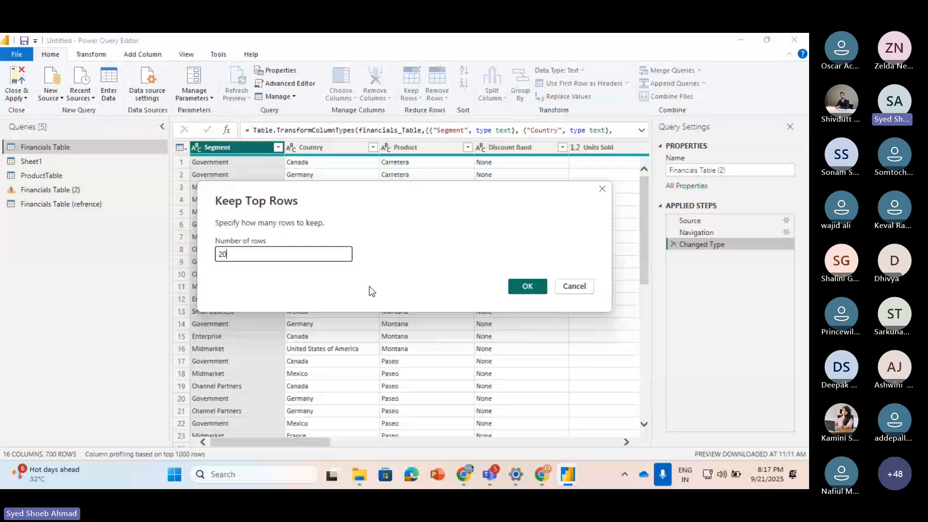
{"action": "key", "text": "Return"}
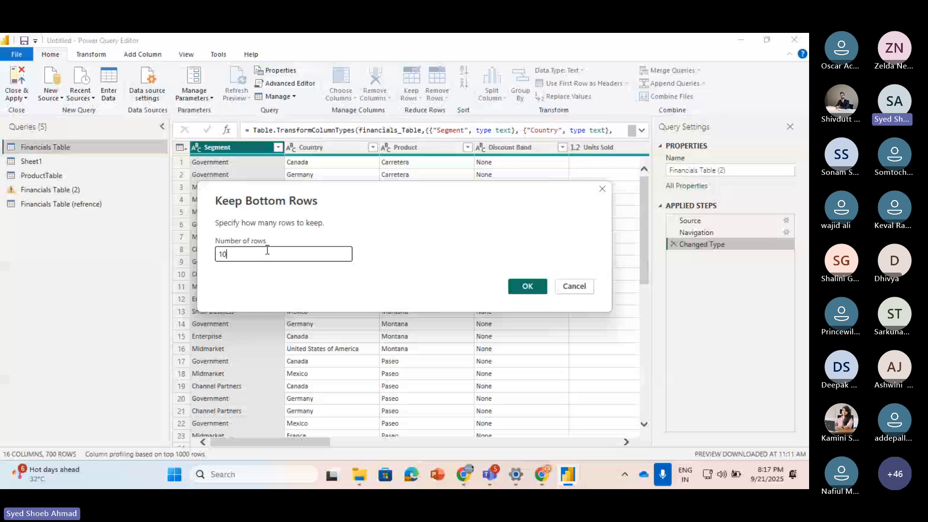
{"action": "left_click", "coordinate": [527, 286]}
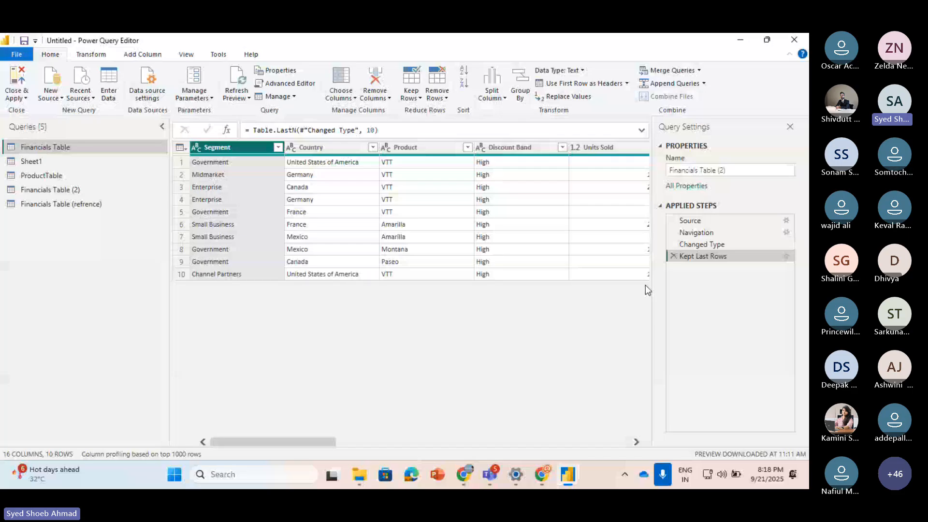
{"action": "left_click", "coordinate": [673, 256]}
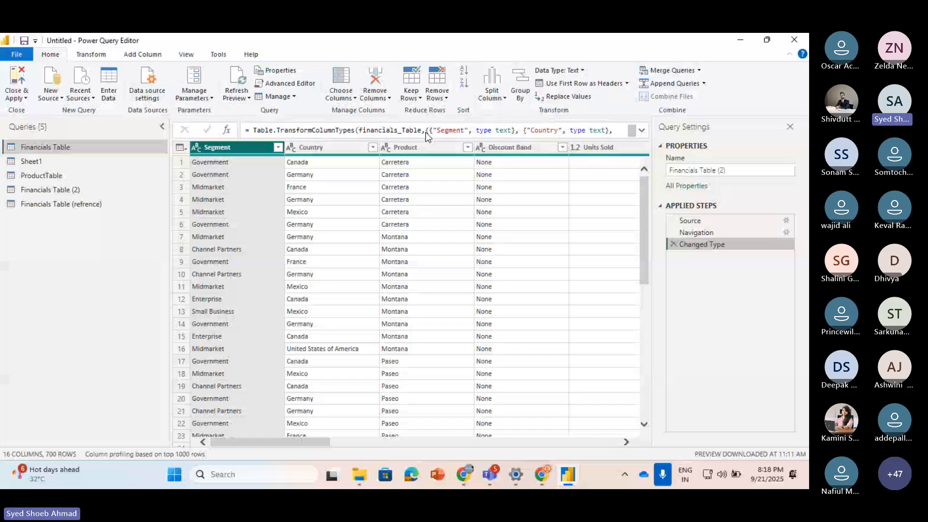
Try removing the top 10 rows of the financials query, and review the row-removal options and the Segment column's filter values
{"action": "left_click", "coordinate": [420, 98]}
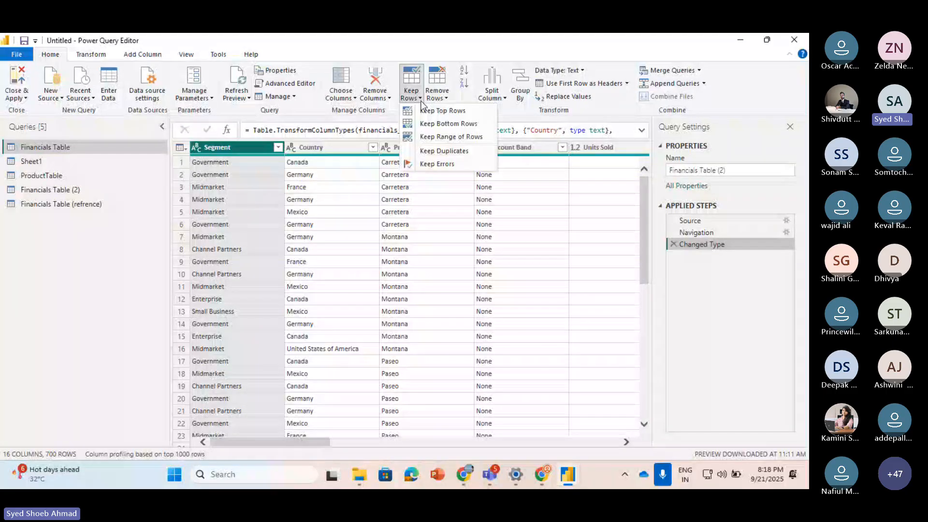
{"action": "left_click", "coordinate": [437, 97]}
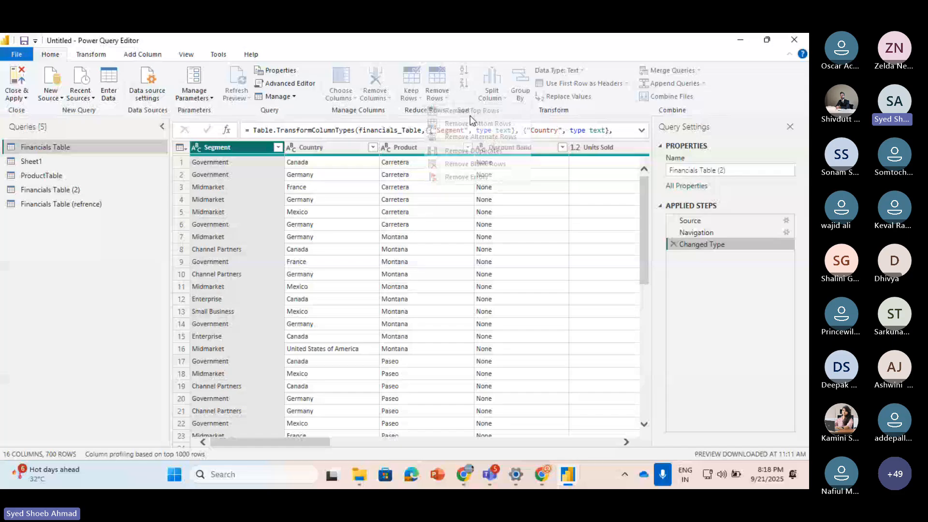
{"action": "left_click", "coordinate": [470, 115]}
{"action": "type", "text": "10"}
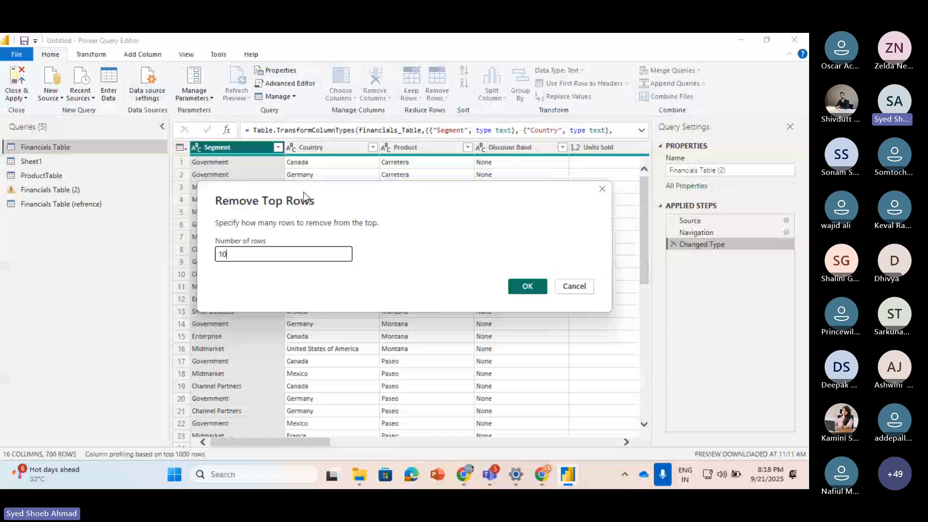
{"action": "left_click_drag", "start_coordinate": [304, 192], "coordinate": [321, 190]}
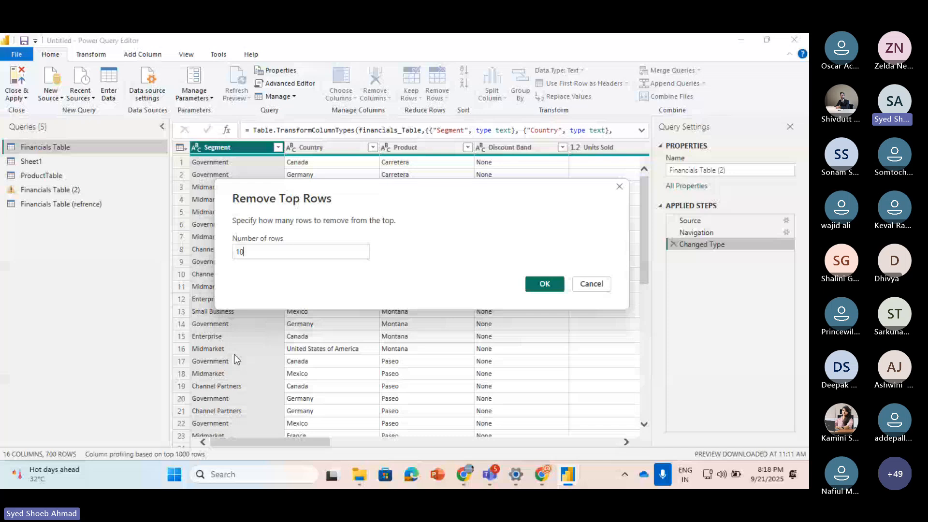
{"action": "key", "text": "Return"}
{"action": "left_click", "coordinate": [437, 85]}
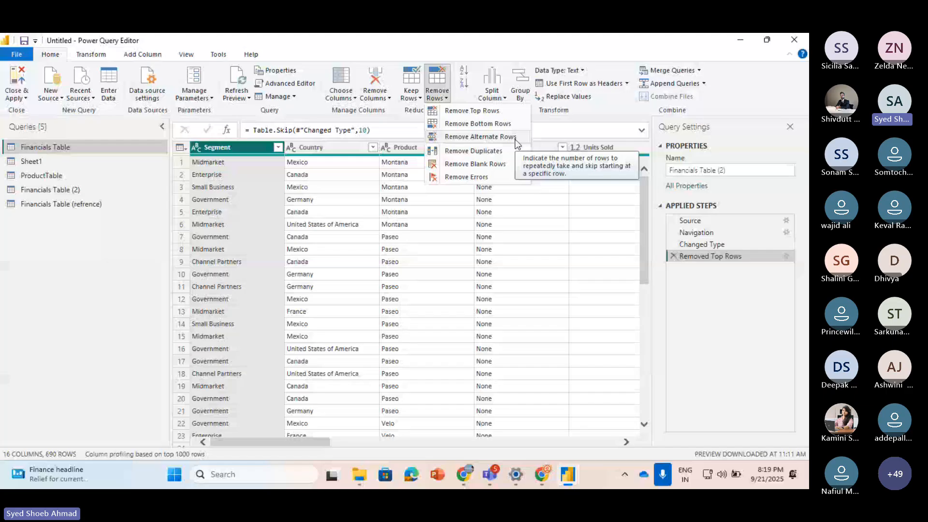
{"action": "left_click", "coordinate": [278, 147]}
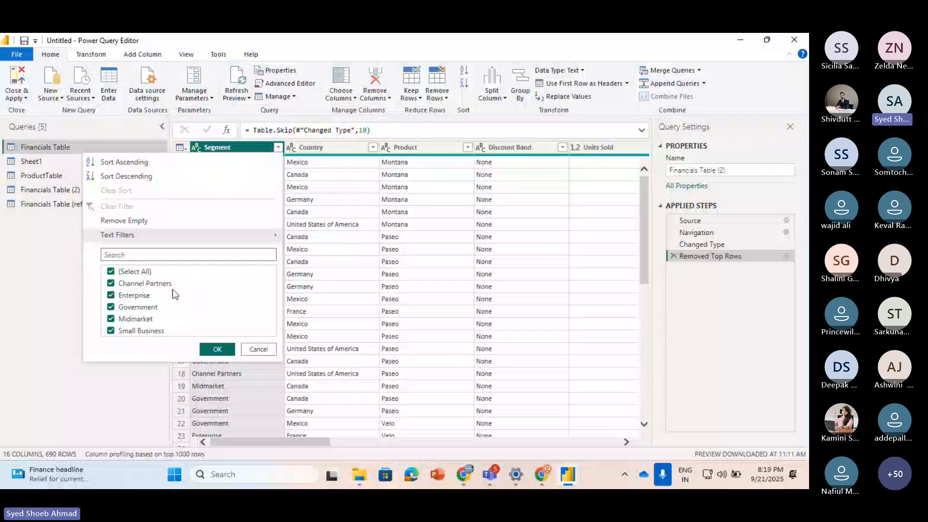
{"action": "left_click", "coordinate": [359, 160]}
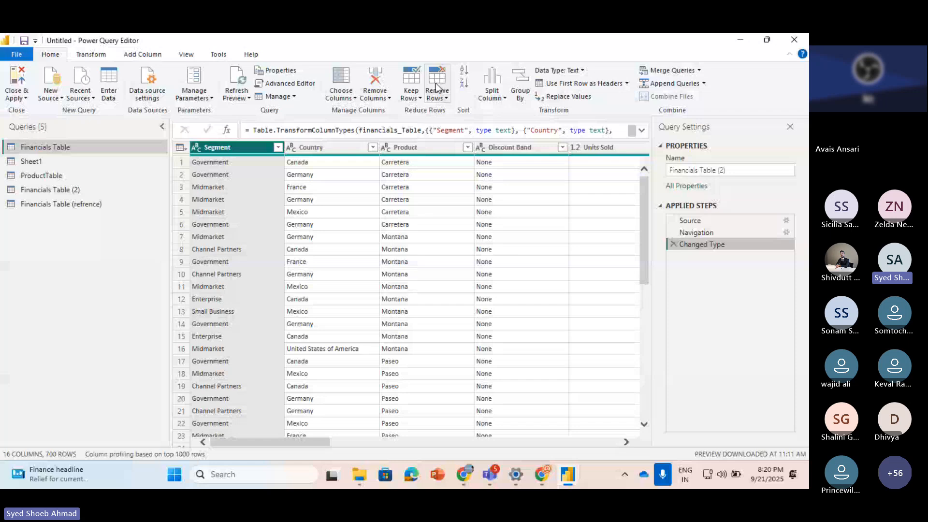
Sort the financials rows in descending order by Segment and by Profit
{"action": "left_click", "coordinate": [464, 83]}
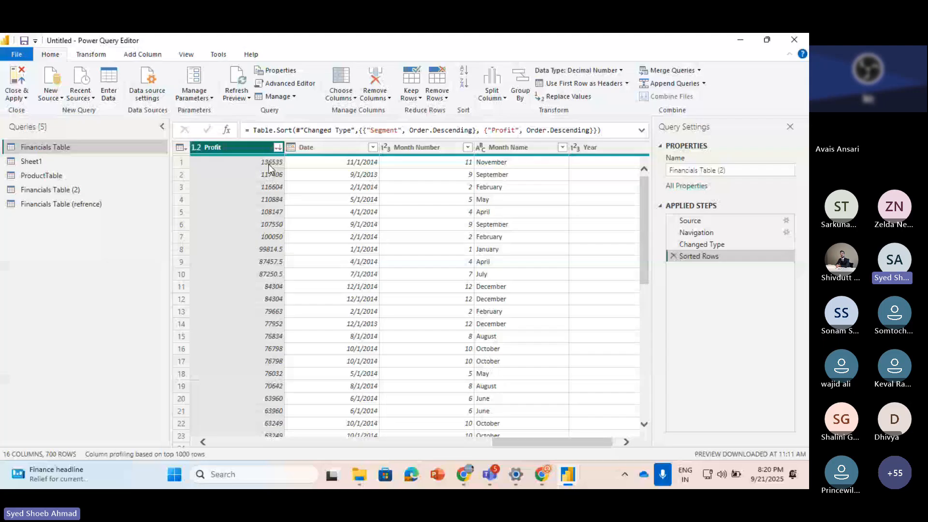
{"action": "scroll", "coordinate": [269, 169], "scroll_direction": "left", "scroll_amount": 20}
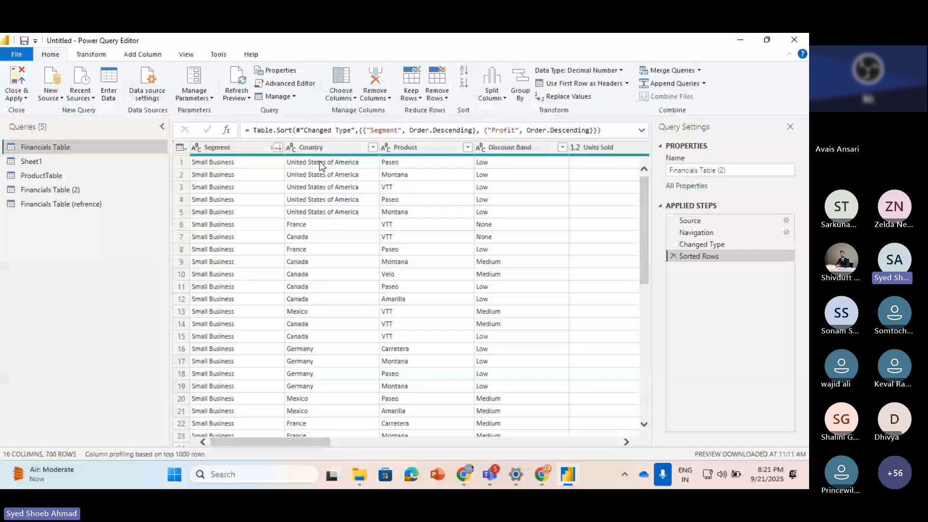
Try splitting the Segment column by delimiter and grouping by Country with a TotalSales sum of Sales, removing both applied operations
{"action": "left_click", "coordinate": [503, 100]}
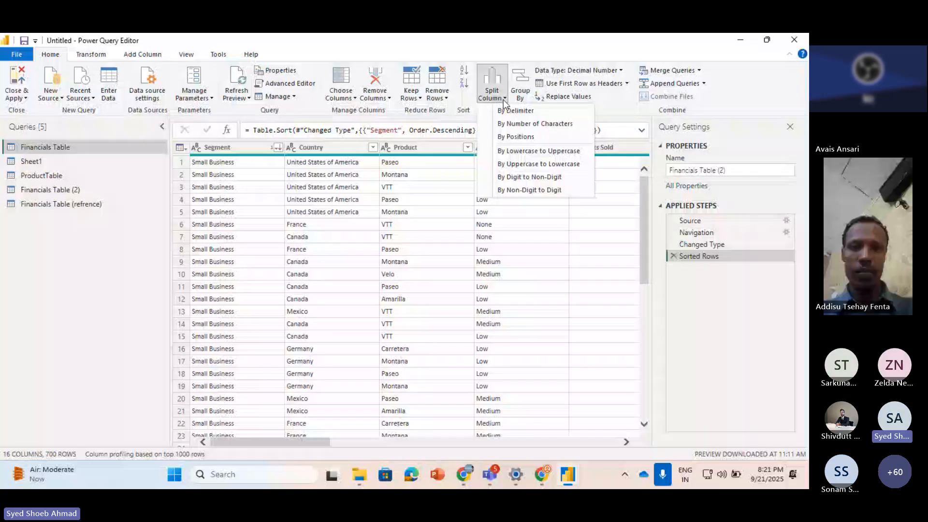
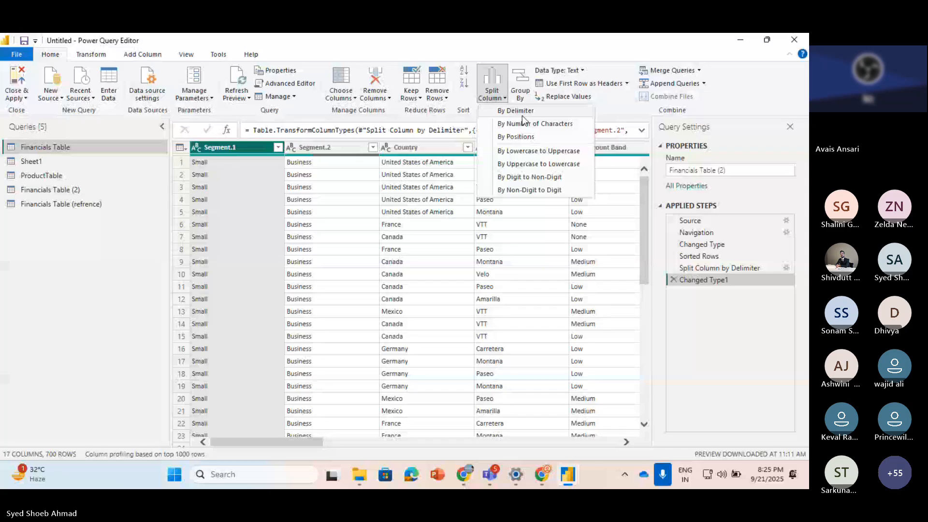
{"action": "left_click", "coordinate": [532, 76]}
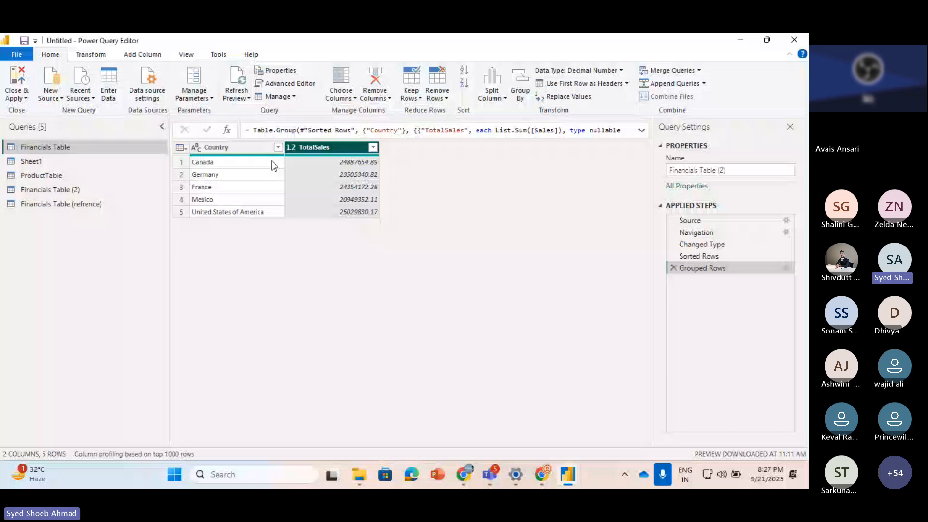
{"action": "left_click", "coordinate": [674, 268]}
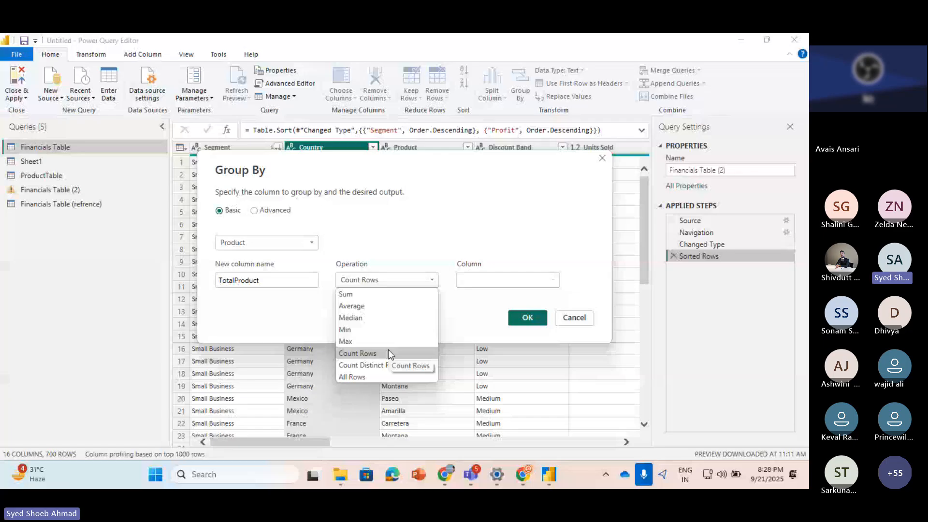
Try grouping the rows by Product with a Count Rows column named TotalProduct, and delete the grouping step
{"action": "left_click", "coordinate": [388, 353]}
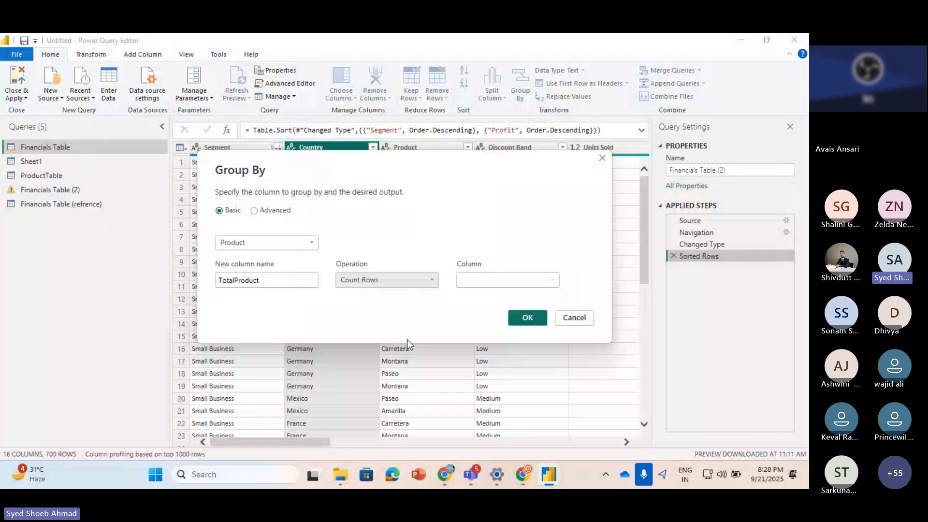
{"action": "left_click", "coordinate": [528, 318]}
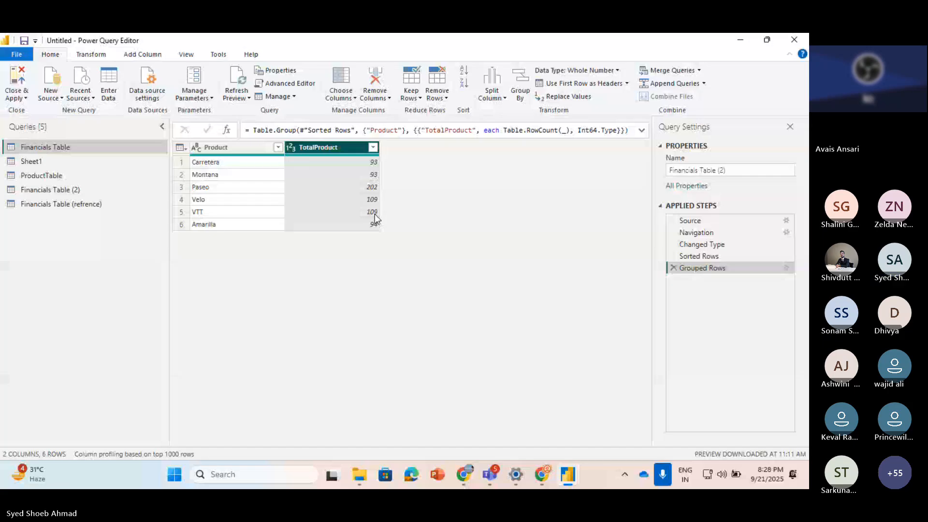
{"action": "left_click", "coordinate": [674, 268]}
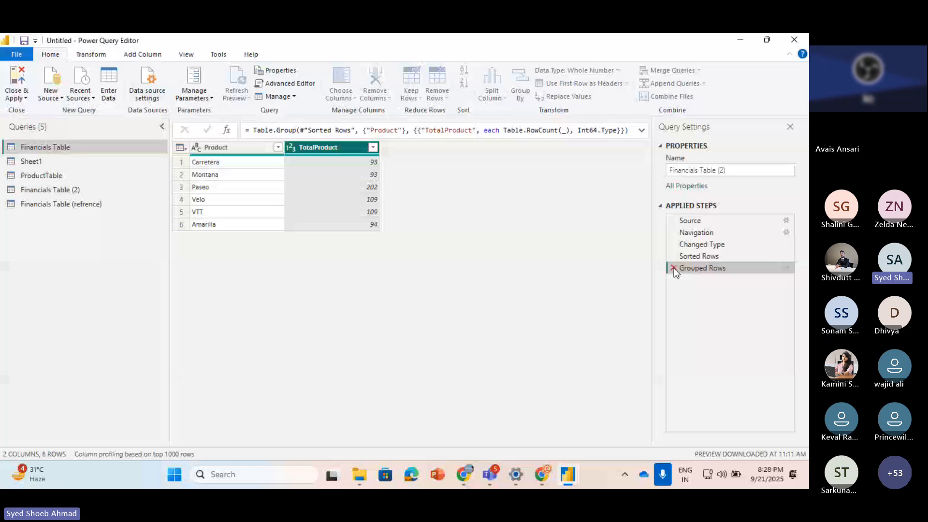
{"action": "left_click", "coordinate": [673, 268]}
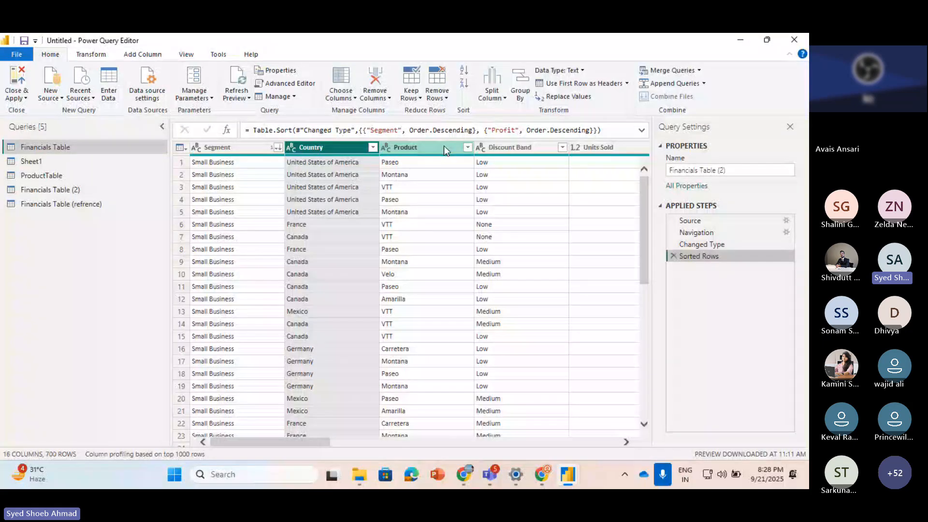
Try converting the Profit column to Whole Number and Decimal Number and the Date column to Date/Time, and discard the type changes
{"action": "left_click", "coordinate": [444, 146]}
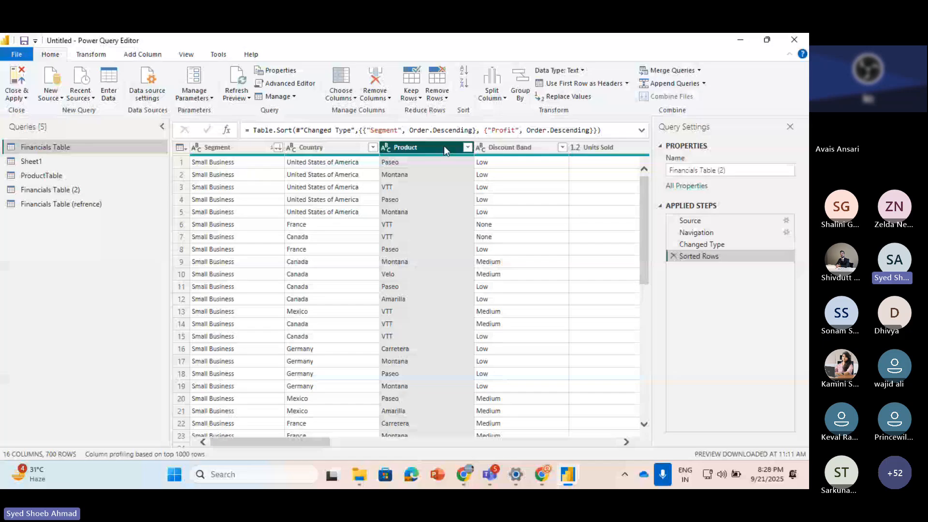
{"action": "left_click_drag", "start_coordinate": [312, 443], "coordinate": [321, 443]}
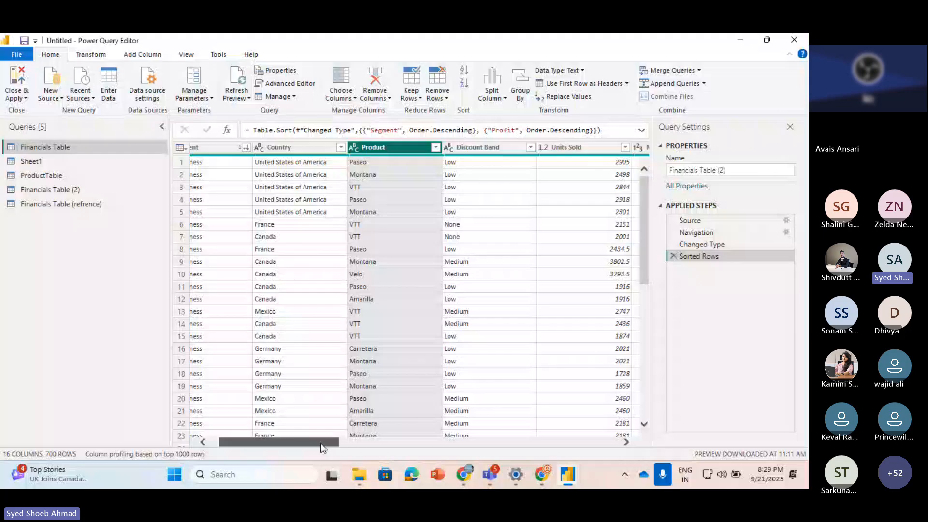
{"action": "left_click_drag", "start_coordinate": [321, 444], "coordinate": [422, 399]}
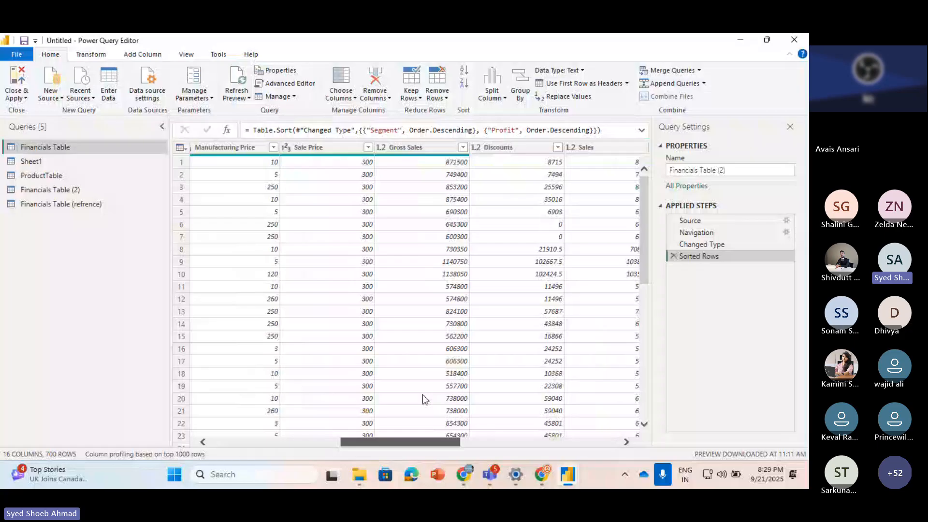
{"action": "left_click", "coordinate": [494, 148]}
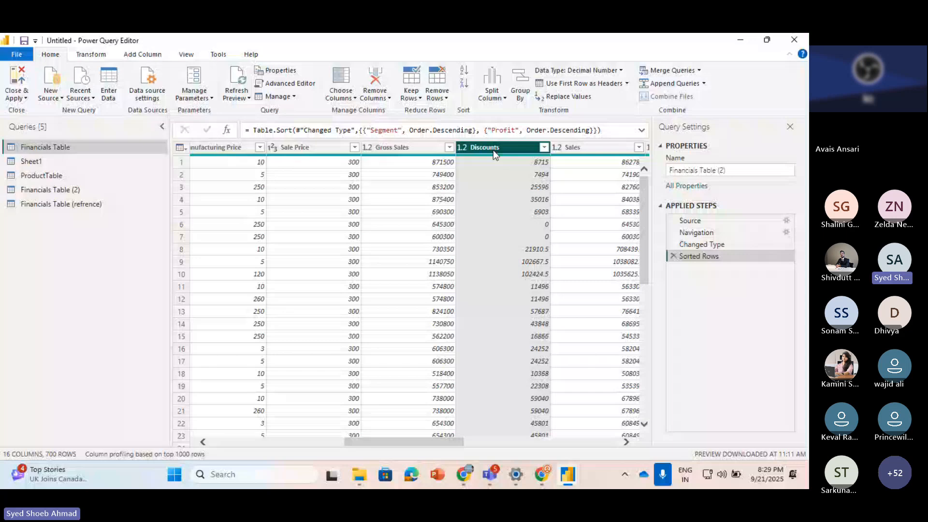
{"action": "scroll", "coordinate": [514, 310], "scroll_direction": "down", "scroll_amount": 15}
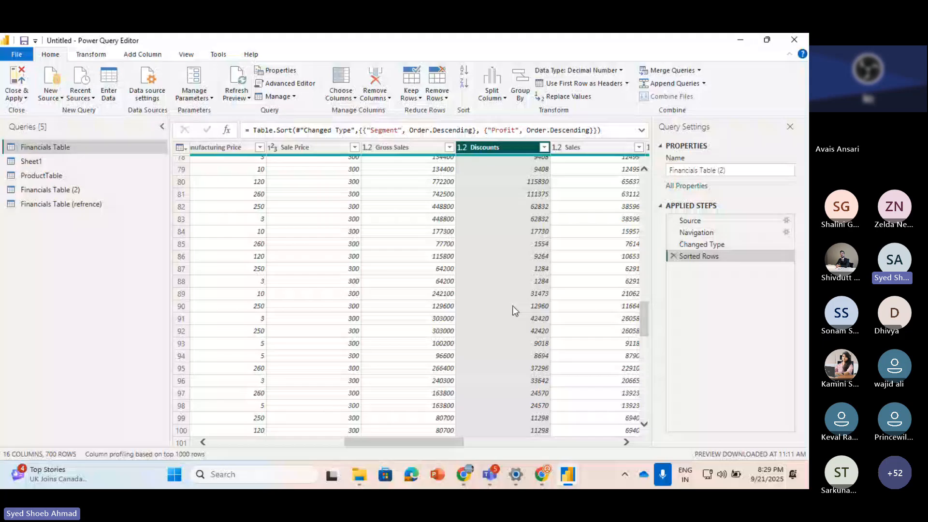
{"action": "scroll", "coordinate": [513, 305], "scroll_direction": "up", "scroll_amount": 10}
{"action": "left_click_drag", "start_coordinate": [455, 441], "coordinate": [527, 433]}
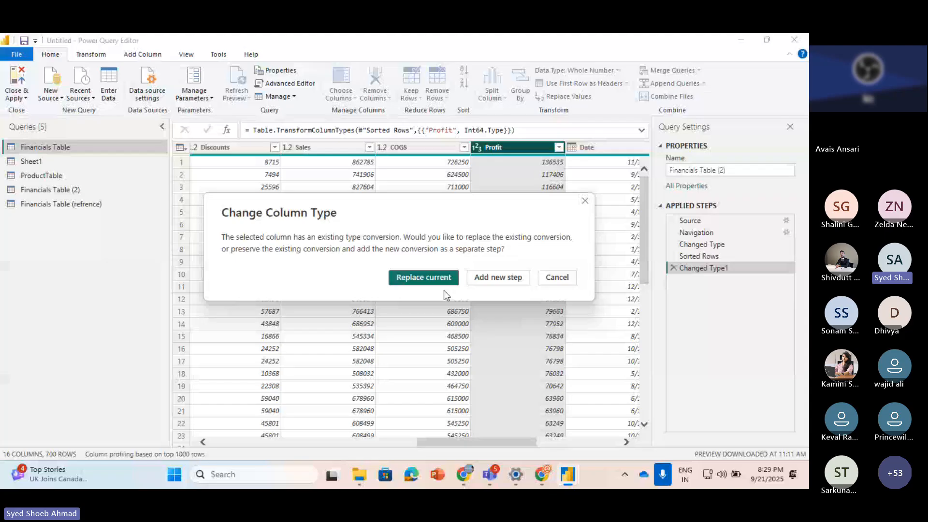
{"action": "left_click", "coordinate": [441, 280]}
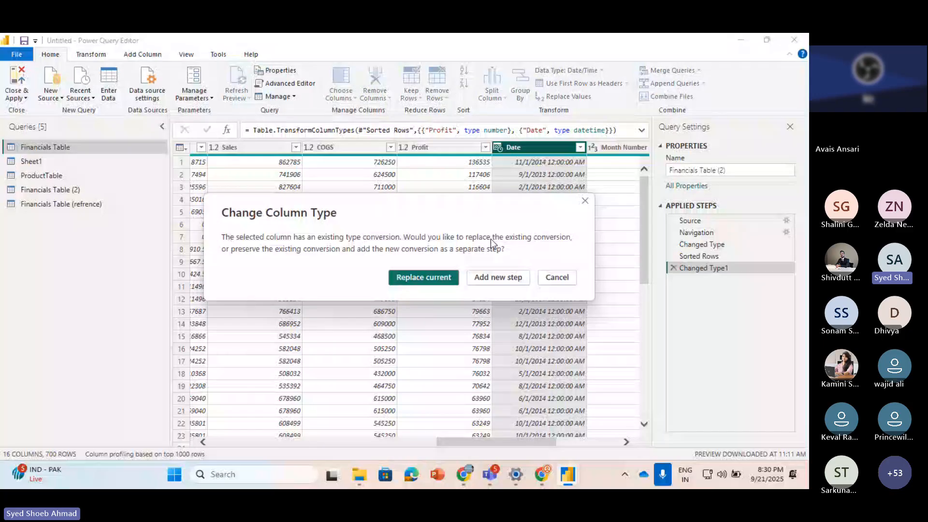
{"action": "left_click", "coordinate": [434, 275]}
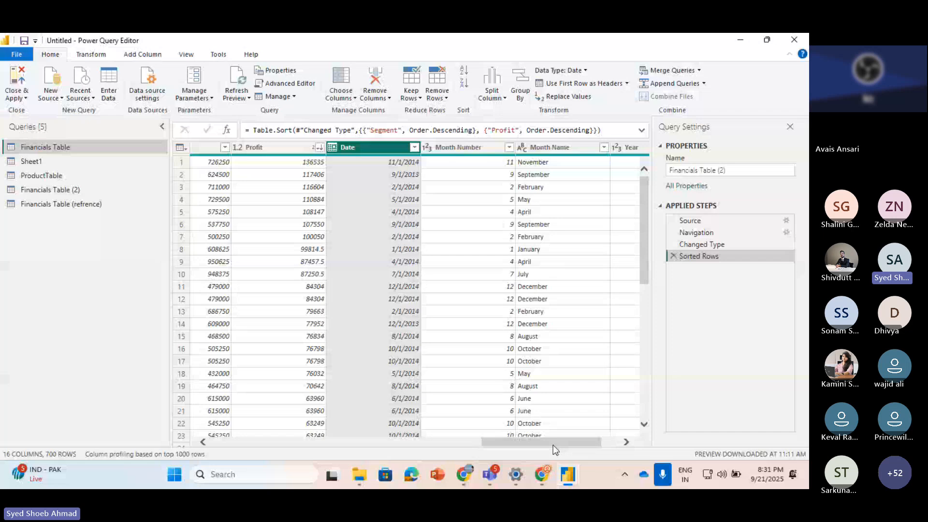
Replace the value Montana with Desktop in the Product column
{"action": "left_click_drag", "start_coordinate": [553, 445], "coordinate": [282, 445]}
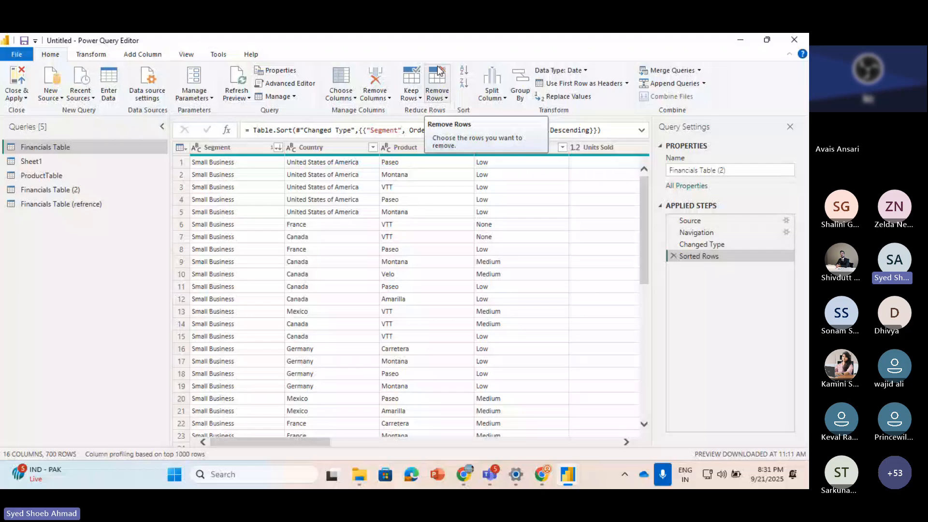
{"action": "left_click", "coordinate": [627, 84]}
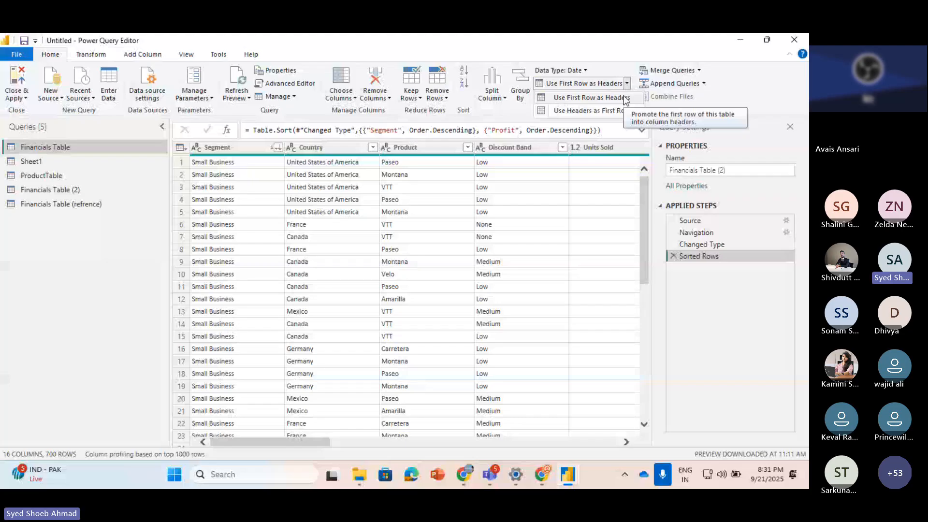
{"action": "left_click", "coordinate": [613, 57]}
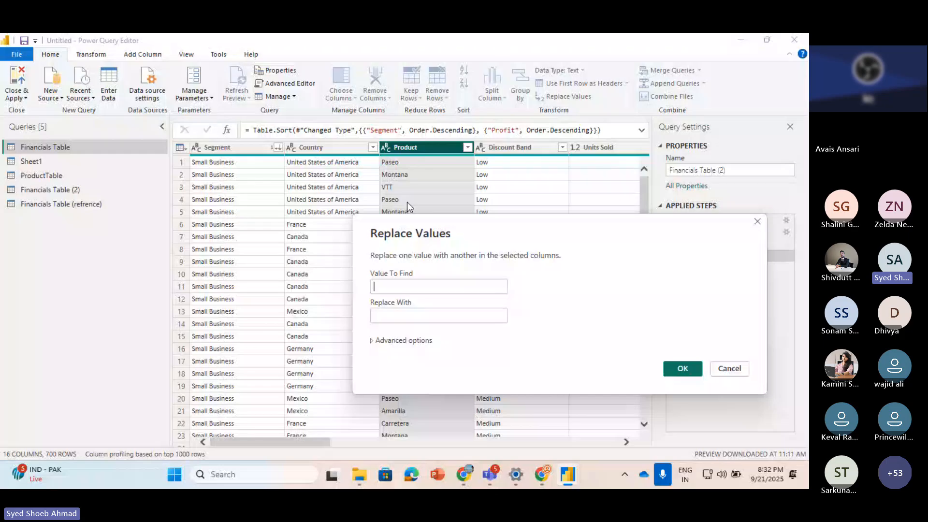
{"action": "type", "text": "Montana"}
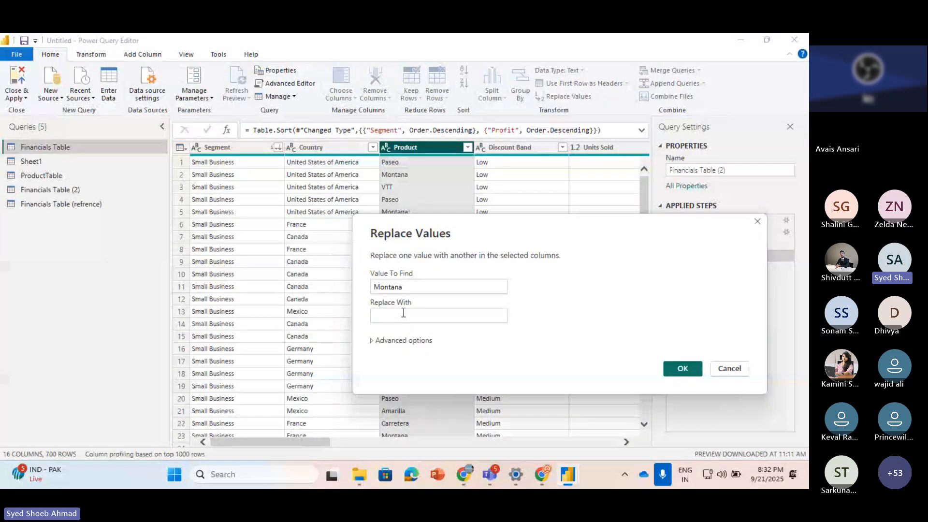
{"action": "left_click", "coordinate": [403, 313]}
{"action": "type", "text": "Desk"}
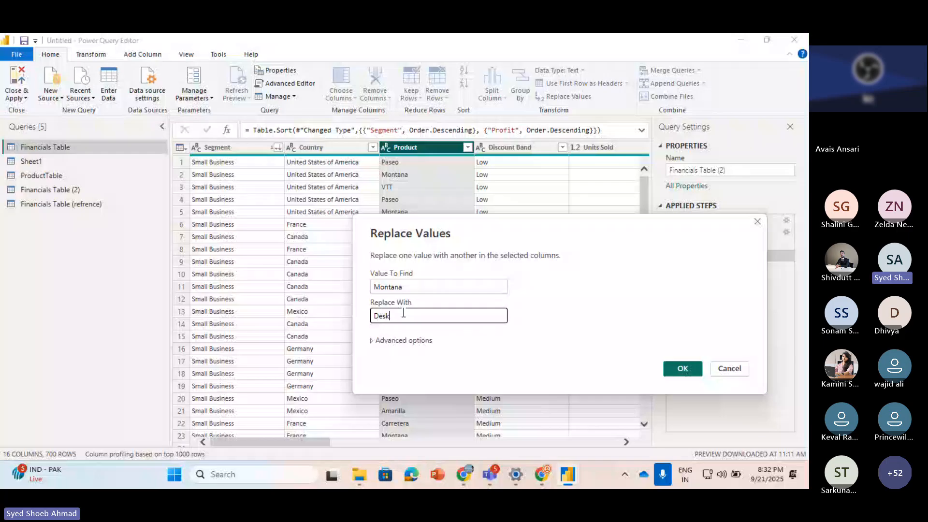
{"action": "type", "text": "top"}
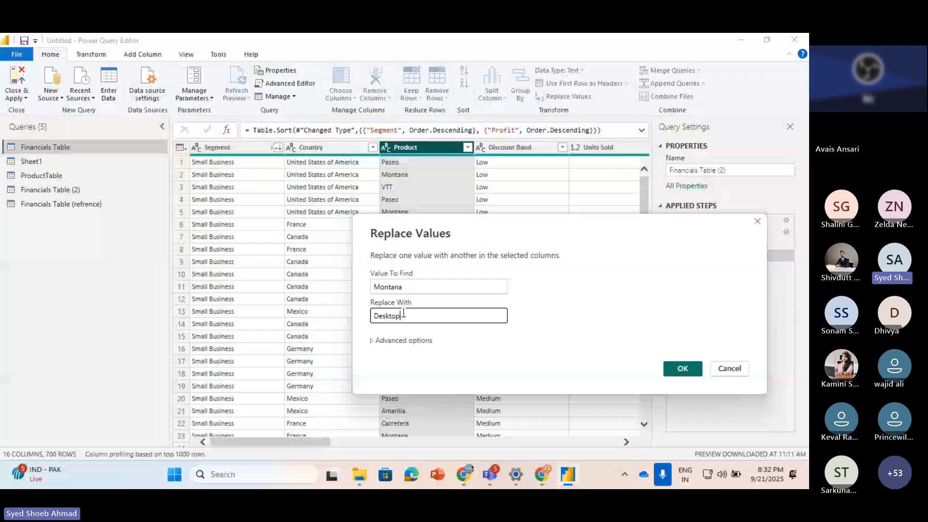
{"action": "key", "text": "Return"}
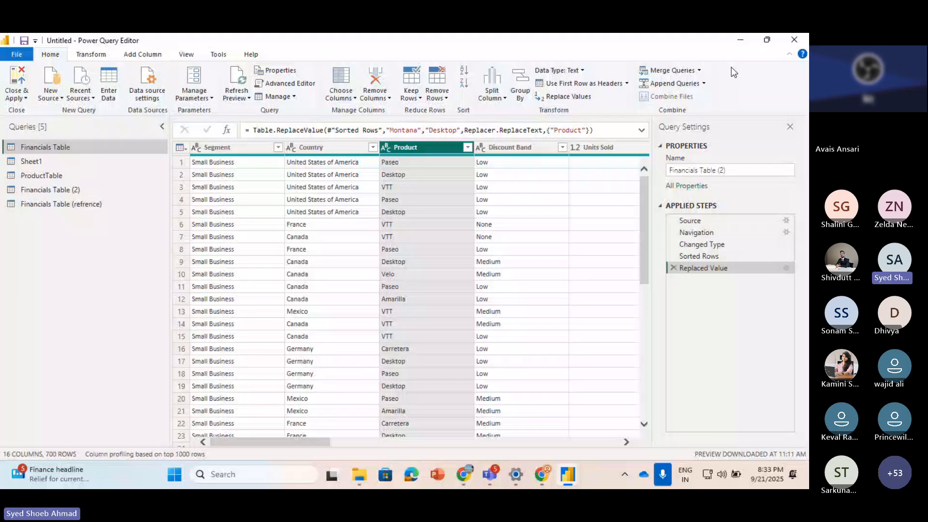
Merge Financials Table (2) with Financials Table (refrence) on the Segment column using a Left Outer join
{"action": "left_click", "coordinate": [679, 71]}
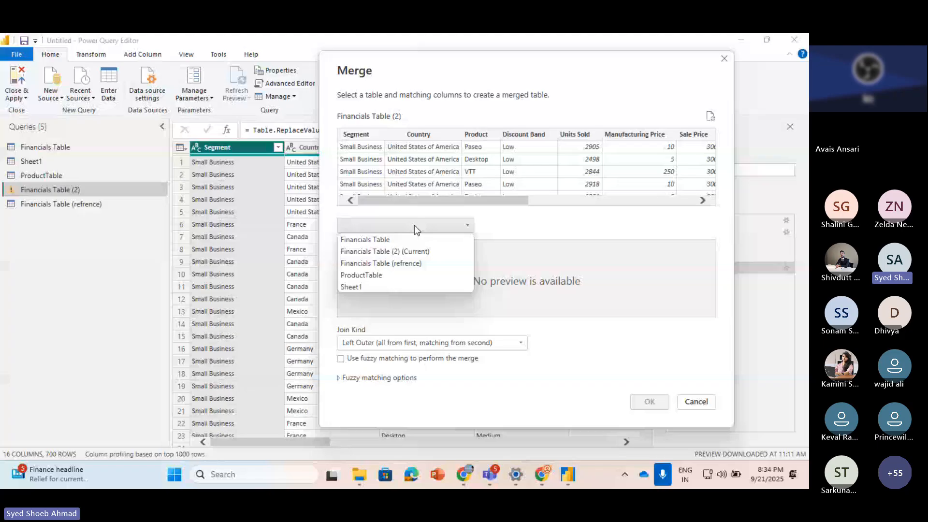
{"action": "left_click", "coordinate": [381, 263]}
{"action": "left_click", "coordinate": [397, 342]}
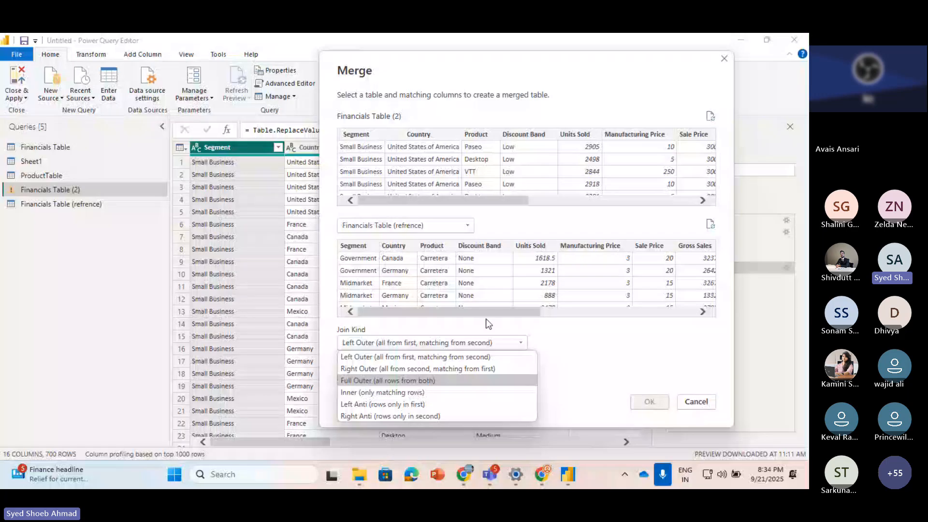
{"action": "left_click", "coordinate": [372, 167]}
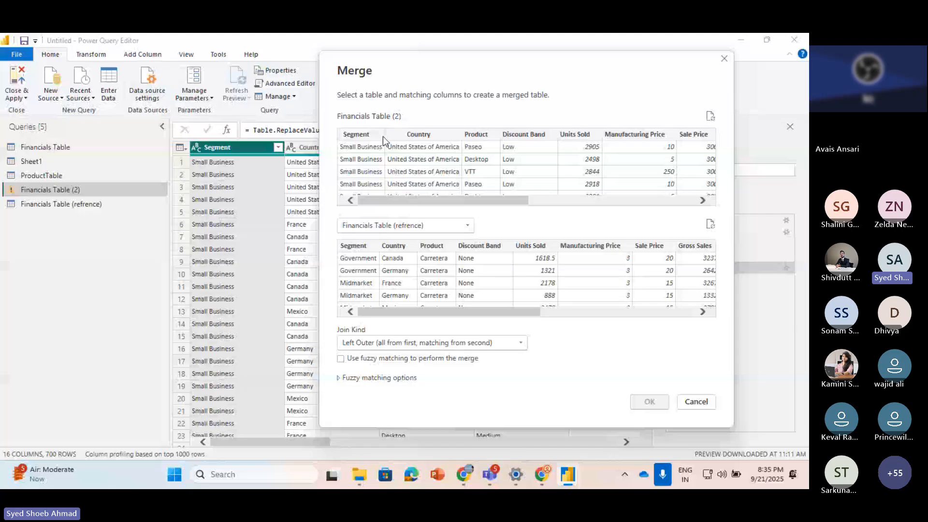
{"action": "left_click", "coordinate": [383, 136]}
{"action": "left_click", "coordinate": [341, 271]}
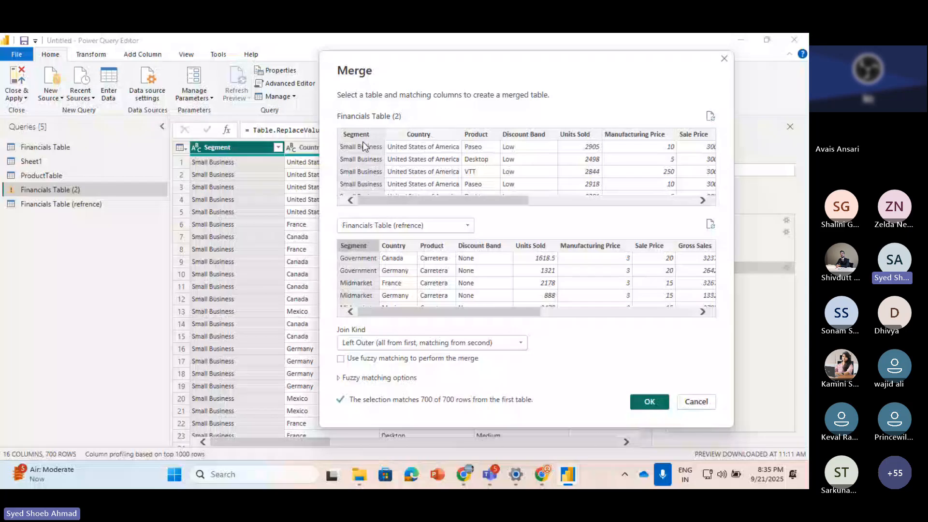
{"action": "key", "text": "Return"}
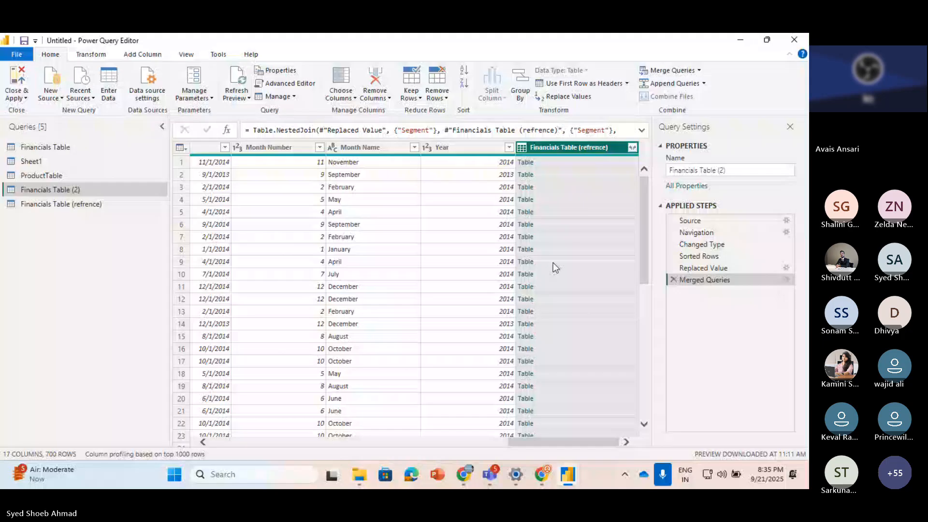
Expand the merged Financials Table (refrence) column to Sale Price through Month Name, keeping the original column name as prefix
{"action": "left_click", "coordinate": [633, 147]}
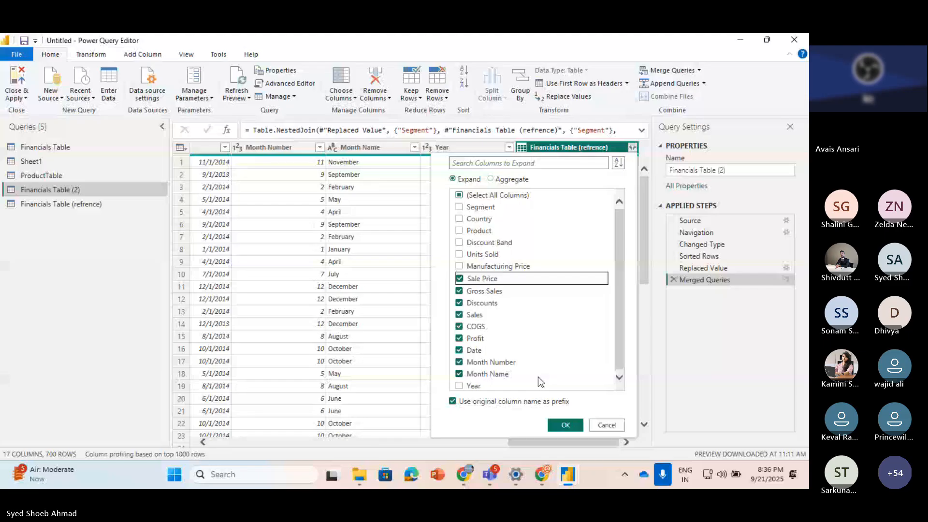
{"action": "left_click", "coordinate": [565, 424]}
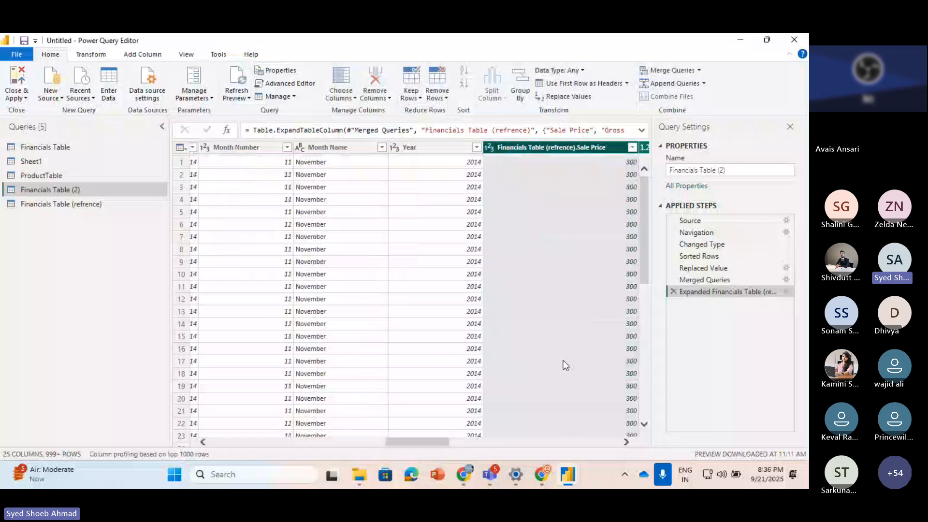
{"action": "scroll", "coordinate": [564, 361], "scroll_direction": "right", "scroll_amount": 1}
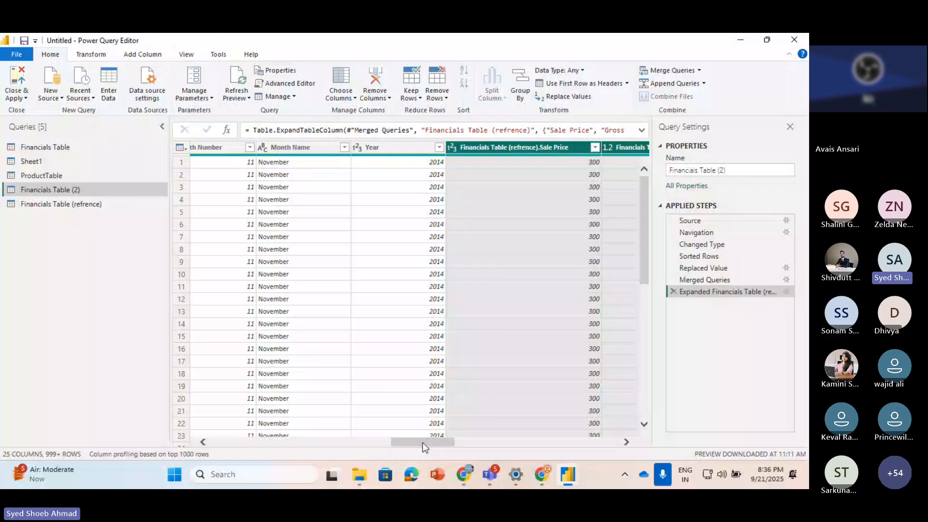
{"action": "left_click_drag", "start_coordinate": [423, 443], "coordinate": [434, 420]}
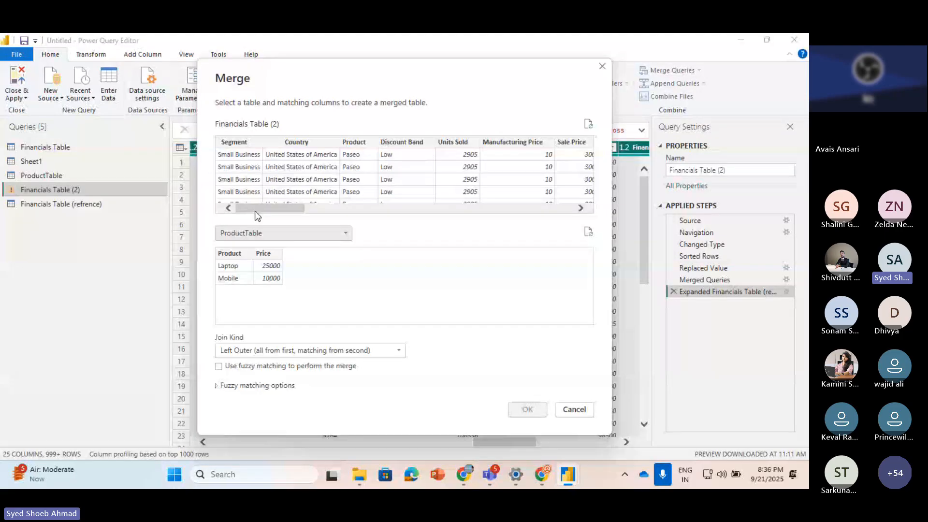
{"action": "left_click", "coordinate": [253, 233]}
{"action": "left_click", "coordinate": [247, 258]}
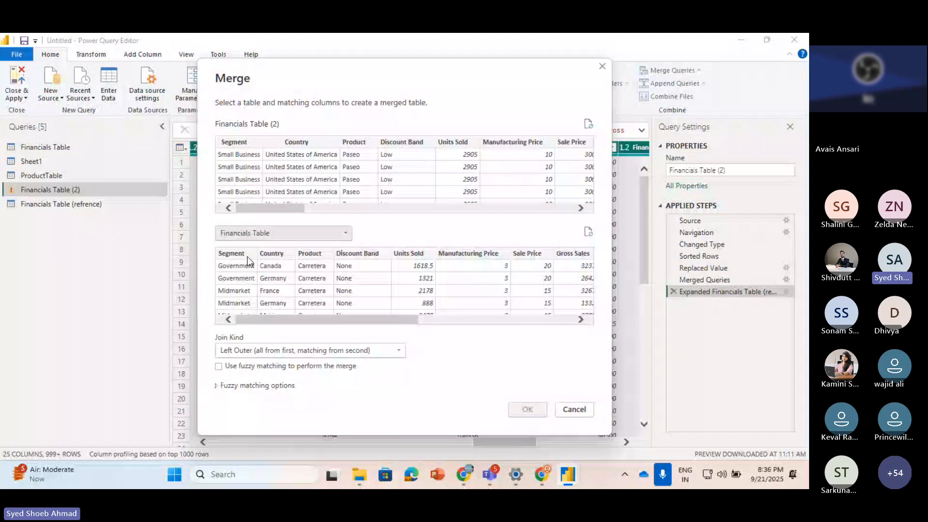
{"action": "left_click", "coordinate": [248, 256]}
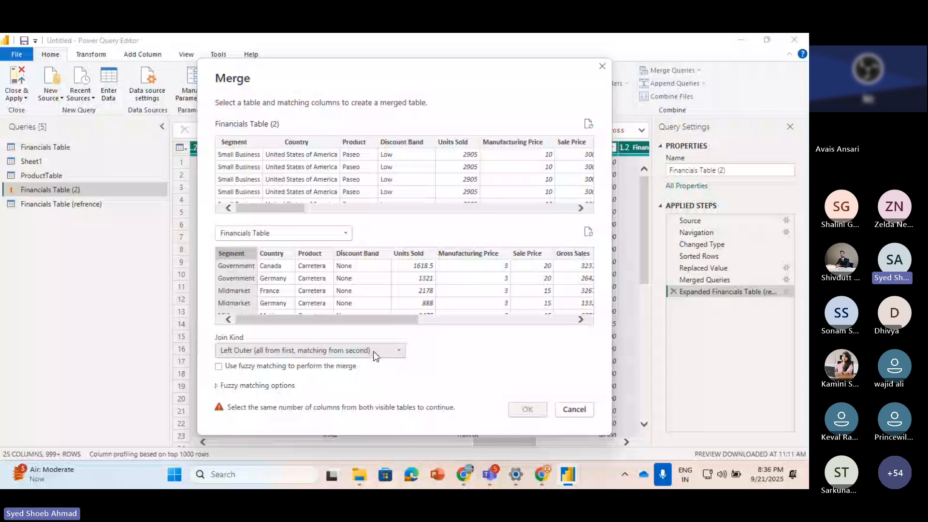
{"action": "left_click", "coordinate": [569, 411]}
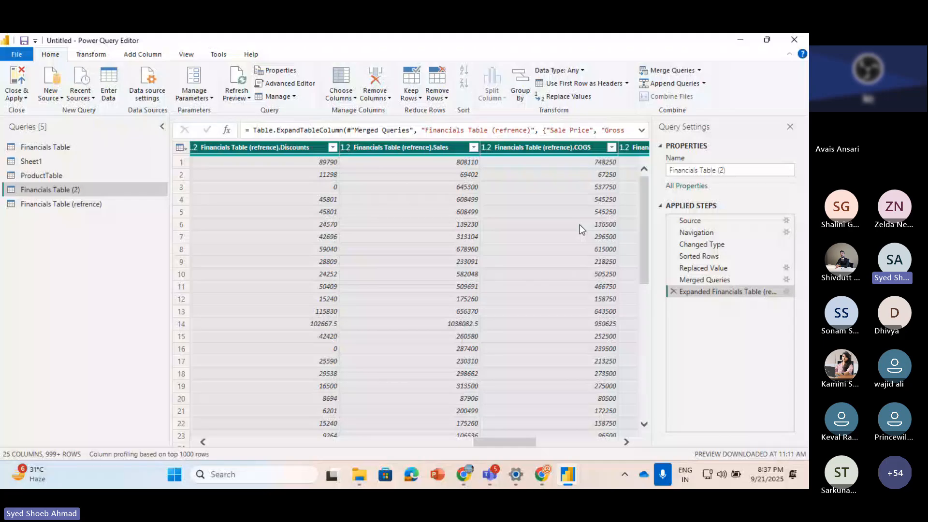
{"action": "scroll", "coordinate": [579, 224], "scroll_direction": "right", "scroll_amount": 5}
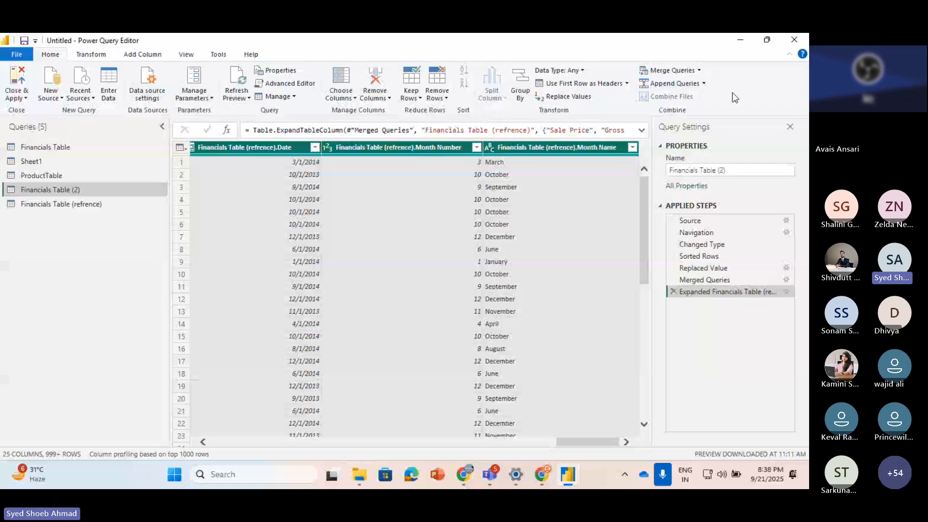
{"action": "left_click_drag", "start_coordinate": [594, 441], "coordinate": [517, 442]}
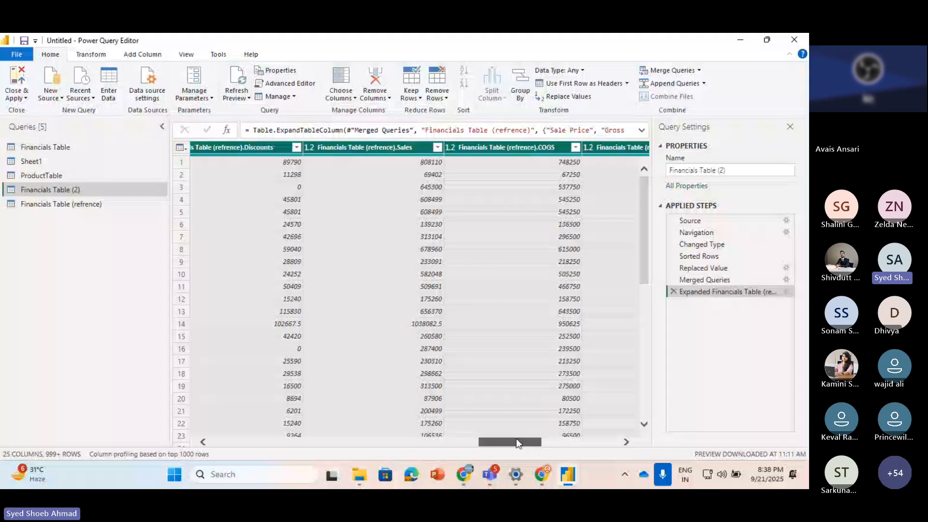
{"action": "left_click_drag", "start_coordinate": [517, 442], "coordinate": [461, 448]}
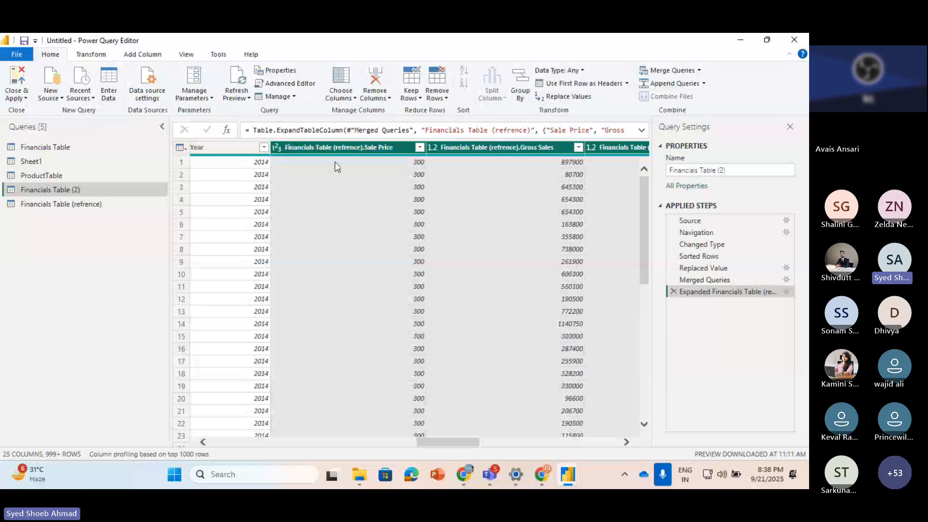
Duplicate Financials Table into queries named Append1 and Append2, and append Append2 to Append1
{"action": "right_click", "coordinate": [58, 147]}
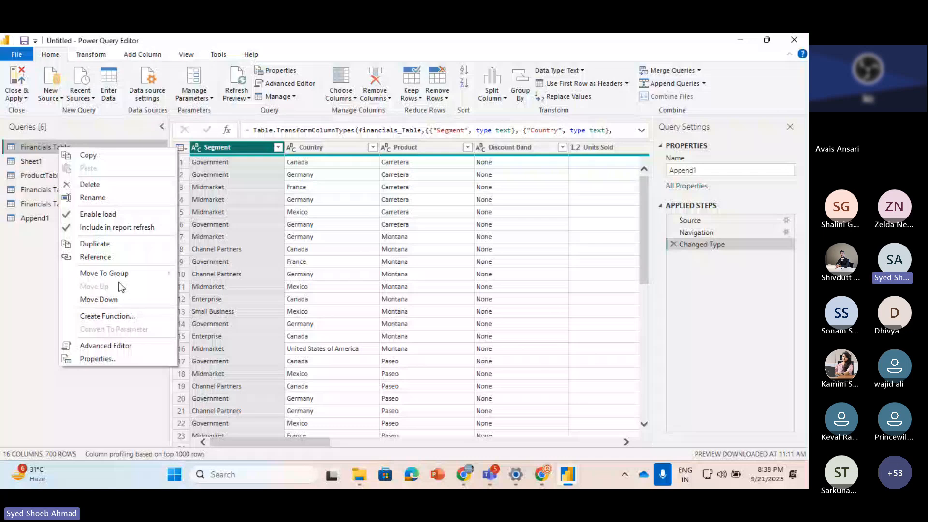
{"action": "left_click", "coordinate": [95, 244]}
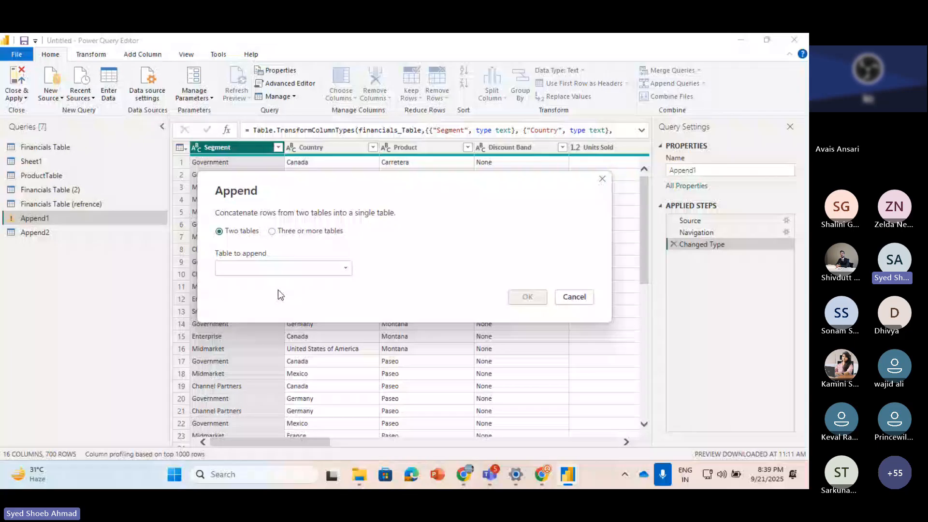
{"action": "left_click", "coordinate": [274, 269]}
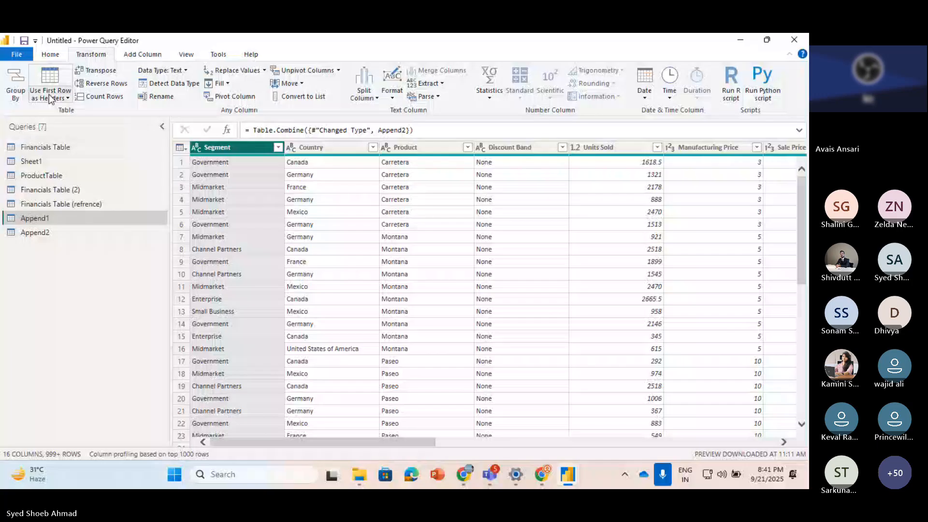
{"action": "left_click", "coordinate": [670, 466]}
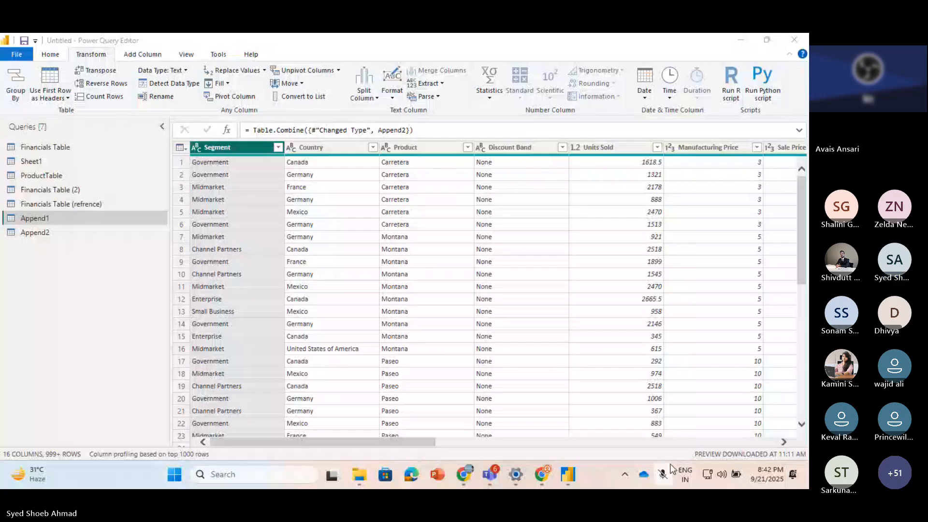
{"action": "left_click", "coordinate": [664, 473]}
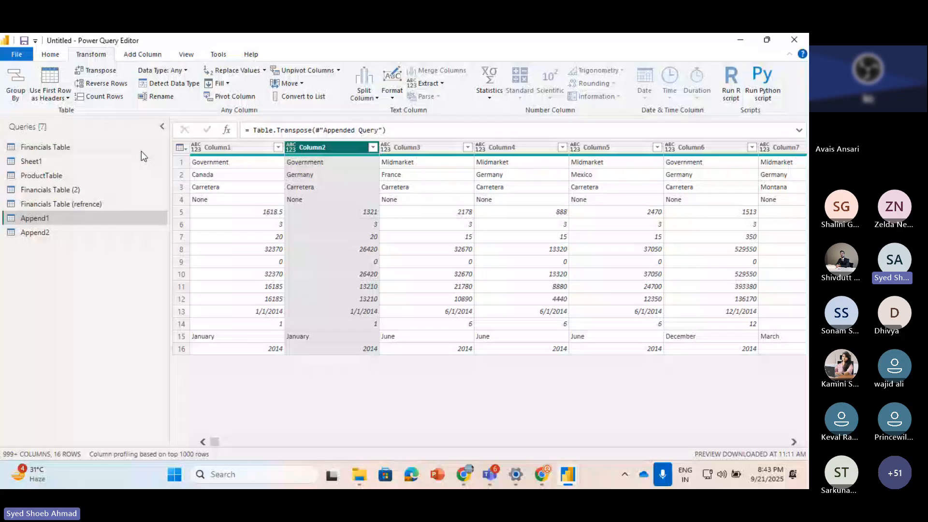
Transpose the Append1 table and promote its first row to column headers
{"action": "left_click", "coordinate": [68, 99]}
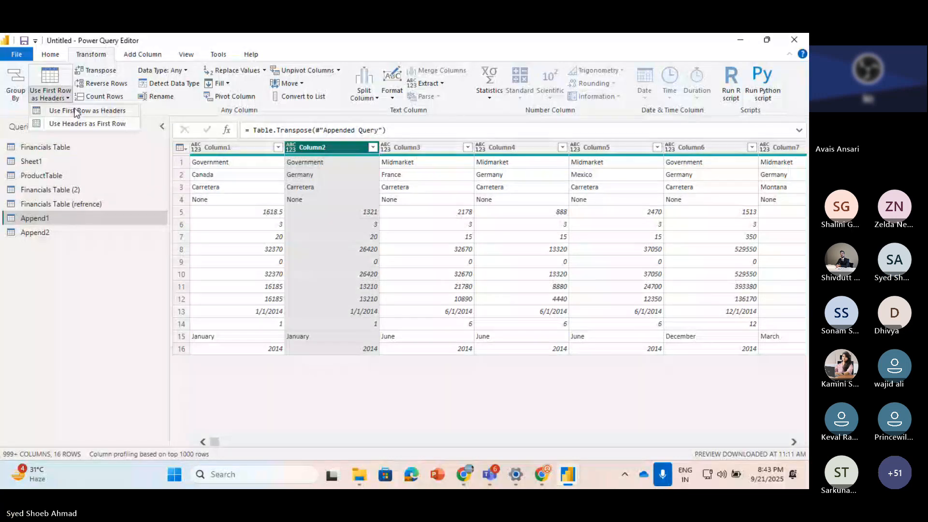
{"action": "left_click", "coordinate": [75, 111]}
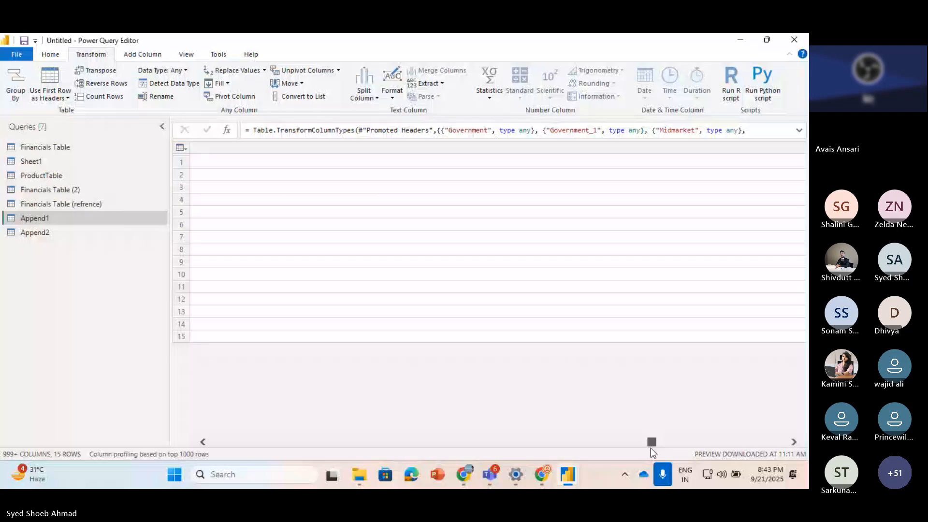
{"action": "left_click_drag", "start_coordinate": [651, 448], "coordinate": [782, 443]}
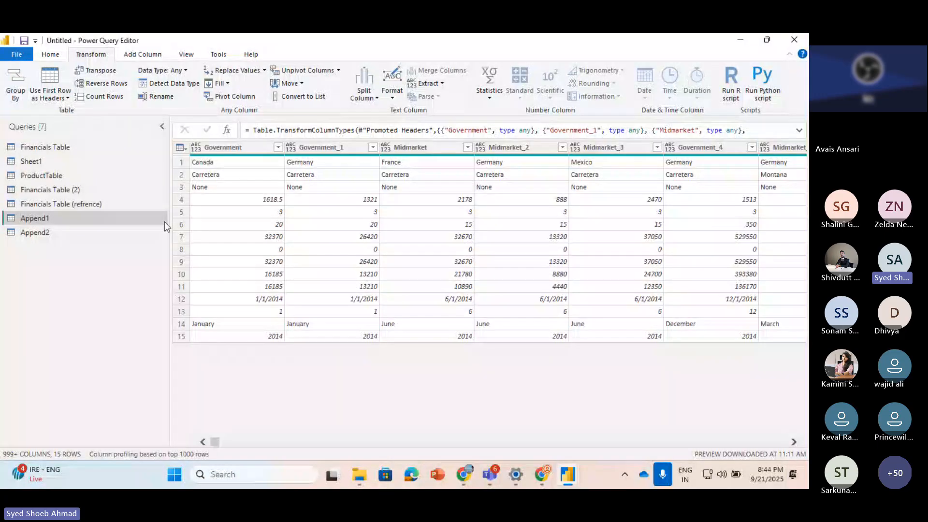
Start a custom column in Financials Table (refrence) with the trial formula if([Profit]>1000,"Goog","Bad")
{"action": "left_click", "coordinate": [45, 147]}
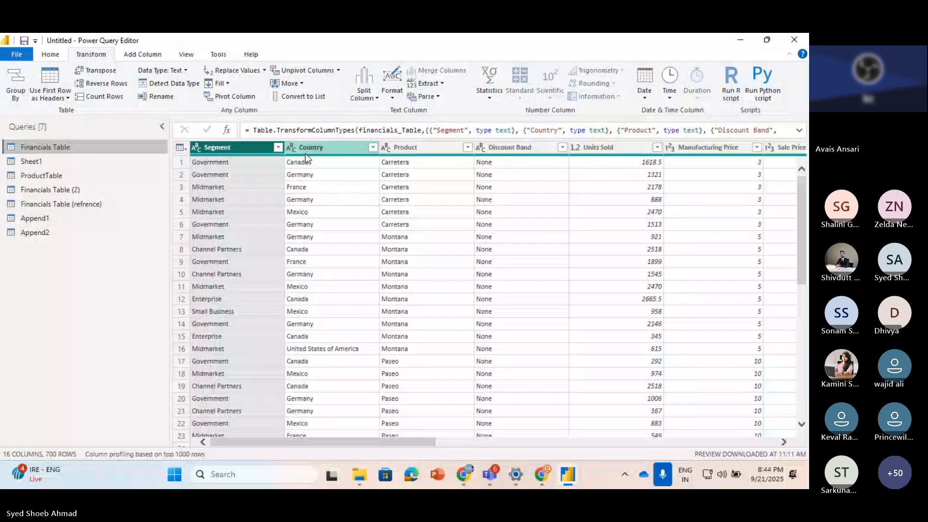
{"action": "left_click", "coordinate": [84, 205]}
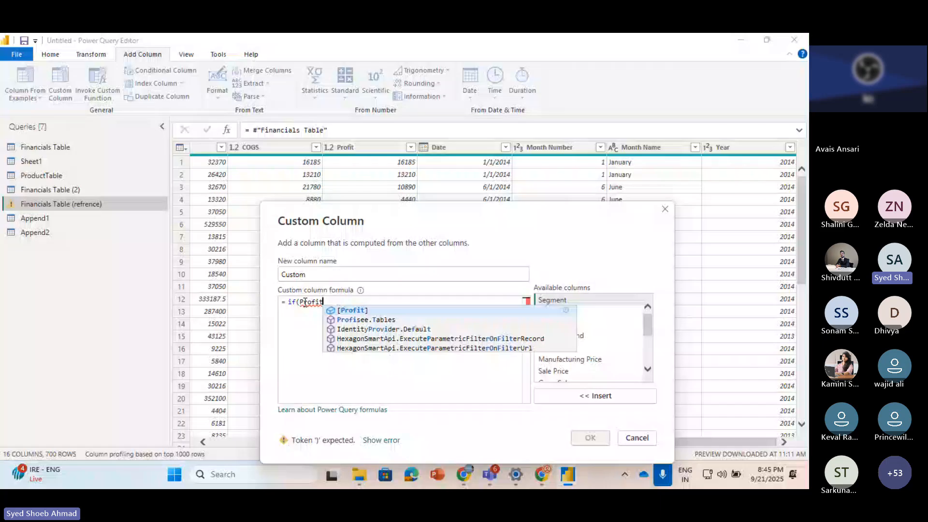
{"action": "key", "text": "BackSpace"}
{"action": "key", "text": "BackSpace"}
{"action": "key", "text": "BackSpace"}
{"action": "key", "text": "BackSpace"}
{"action": "key", "text": "BackSpace"}
{"action": "key", "text": "BackSpace"}
{"action": "scroll", "coordinate": [564, 356], "scroll_direction": "down", "scroll_amount": 2}
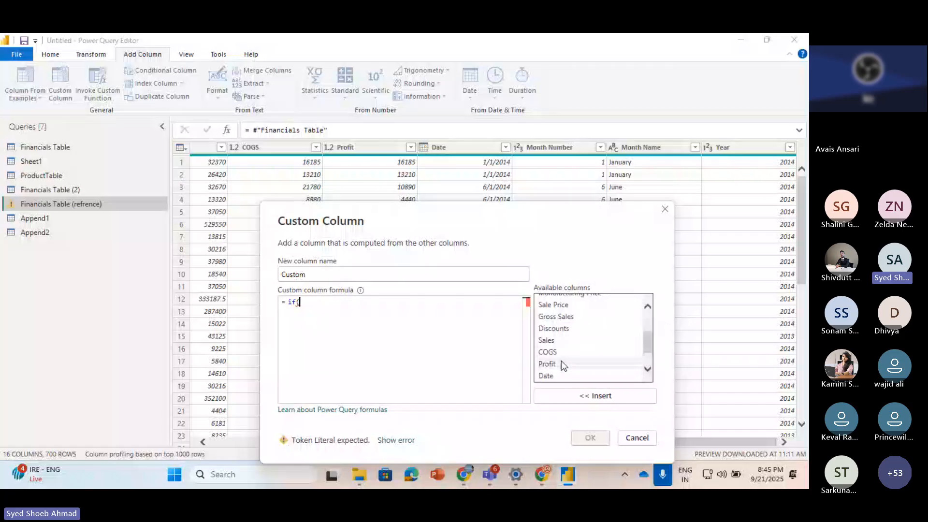
{"action": "left_click", "coordinate": [559, 364]}
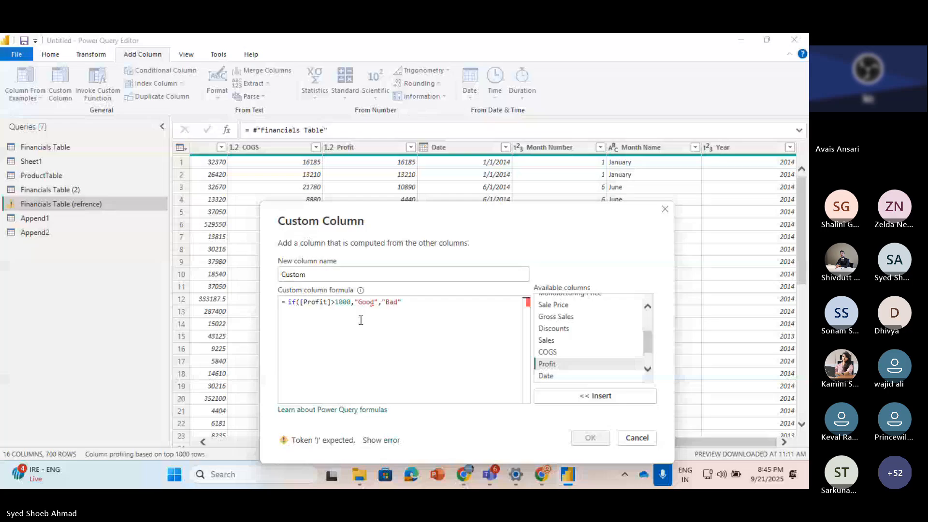
{"action": "type", "text": ")"}
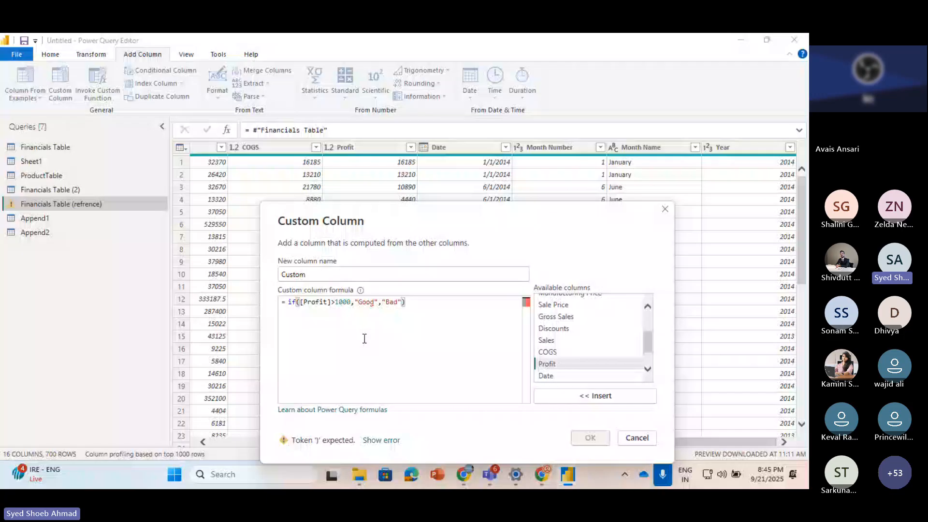
Rewrite the formula as if [Profit]>1000 then "High" else "low" and add the custom column as ProfitCondition
{"action": "left_click", "coordinate": [355, 302]}
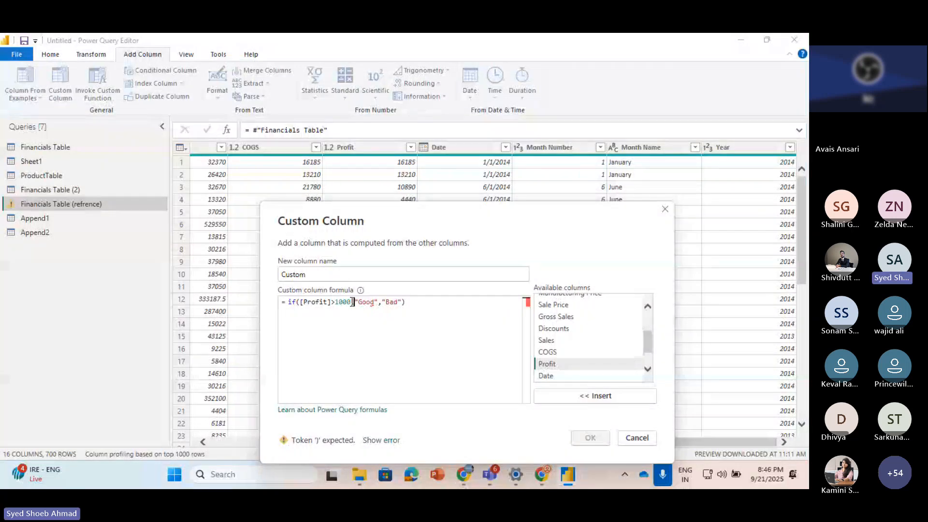
{"action": "type", "text": ","}
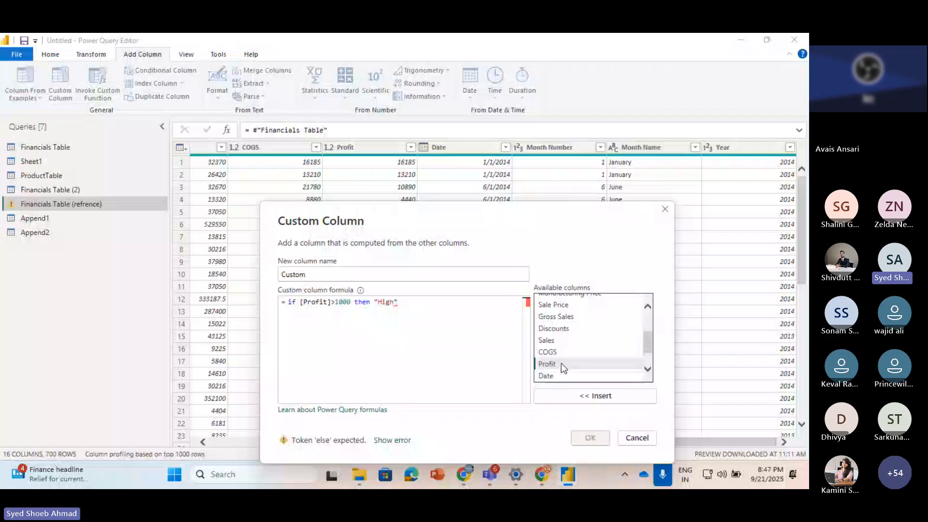
{"action": "type", "text": "else \"Low\""}
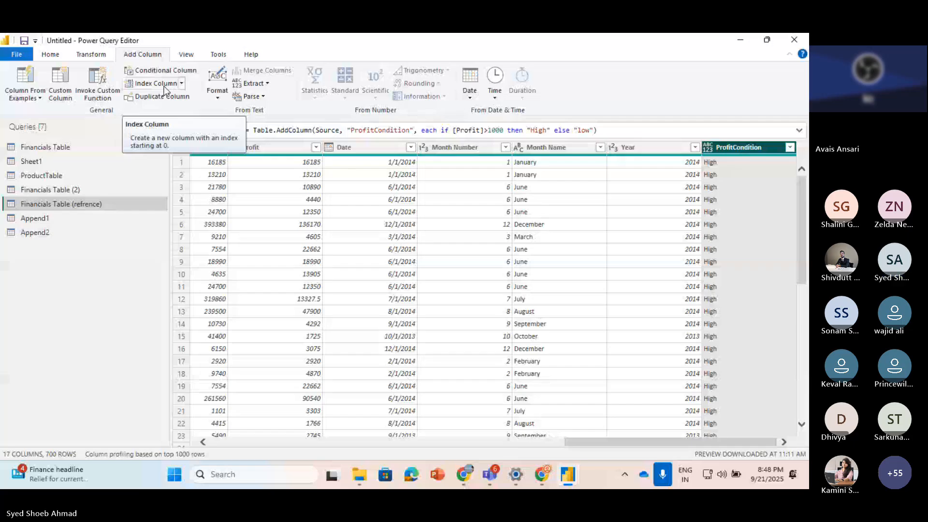
{"action": "left_click_drag", "start_coordinate": [670, 442], "coordinate": [316, 442]}
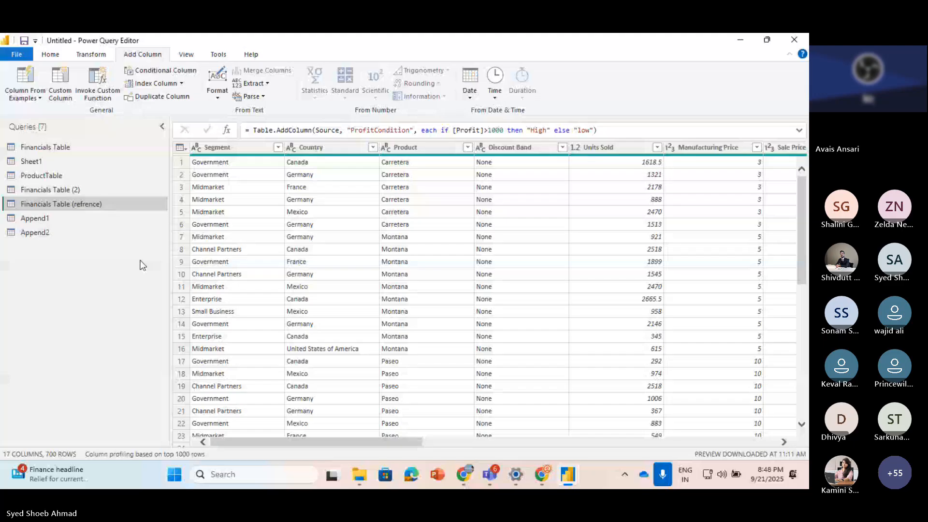